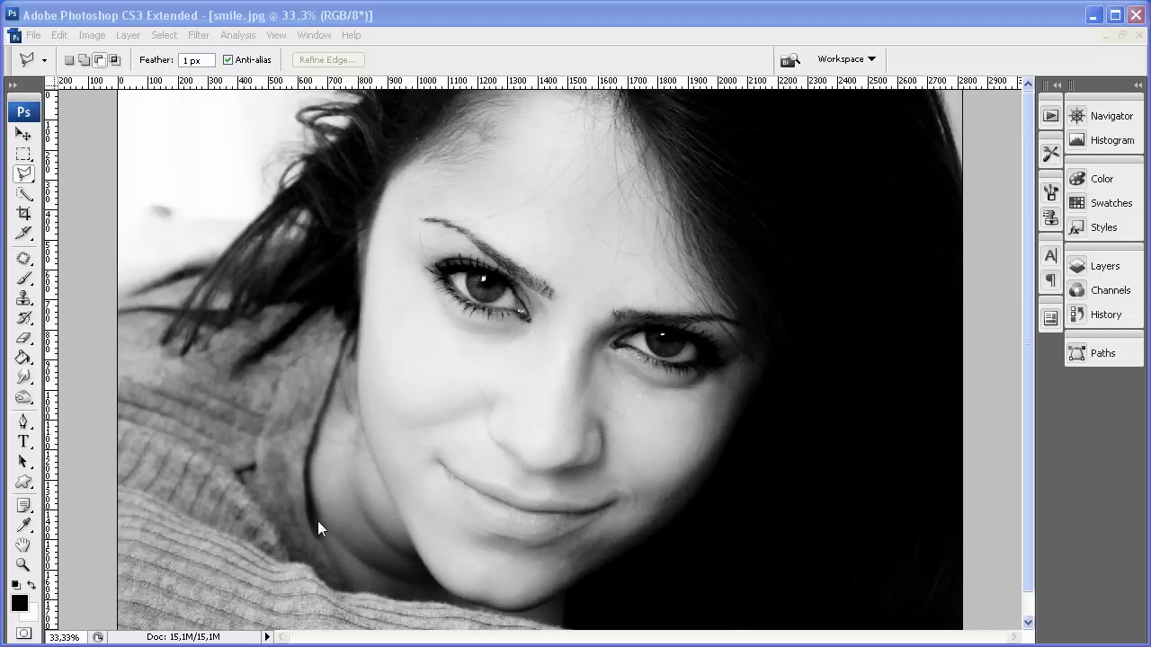
Confirm that smile.jpg stays in RGB Color mode through Image > Mode.
left_click(238, 36)
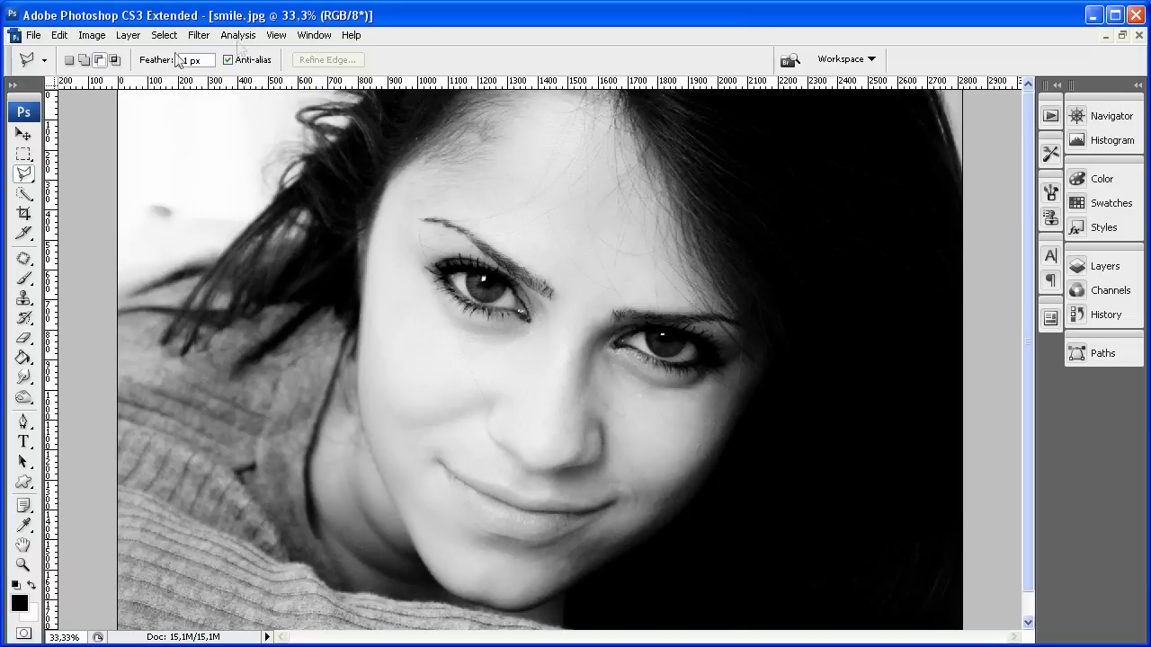
left_click(100, 38)
mouse_move(120, 59)
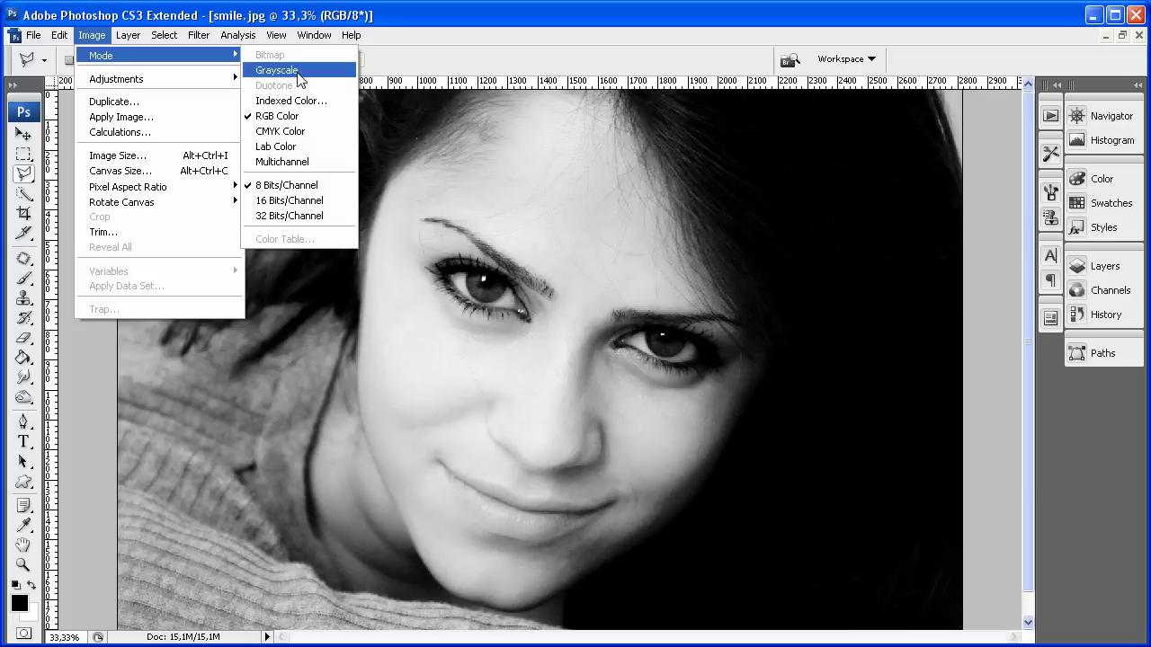
left_click(310, 117)
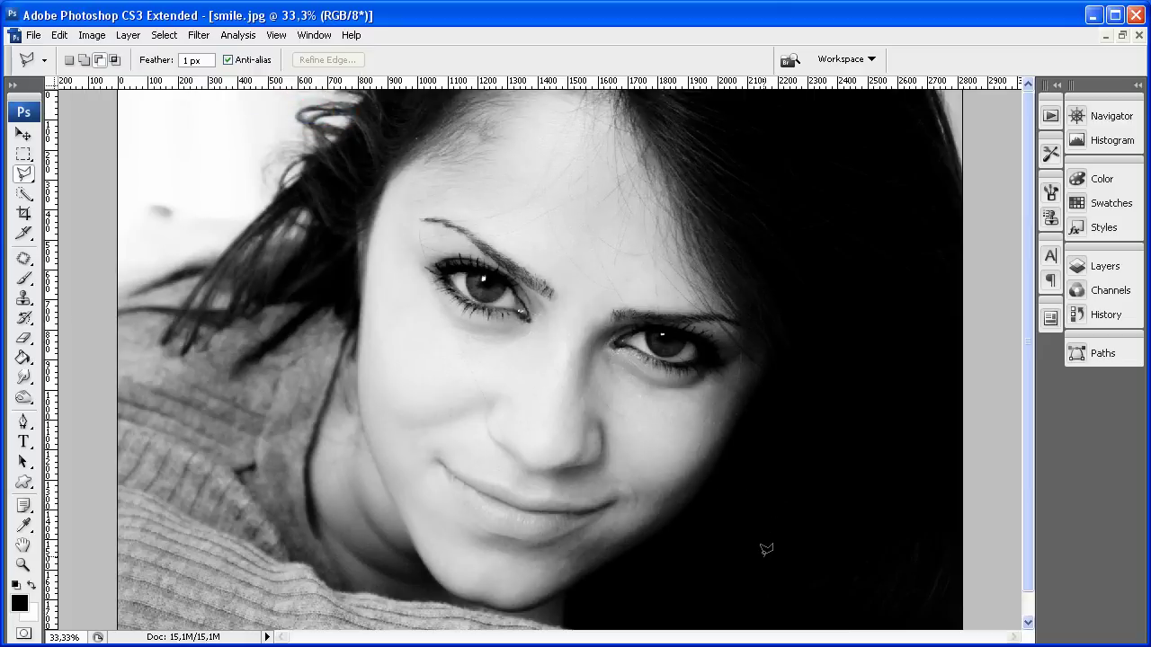
Try the Magnetic and Polygonal Lasso variants, then switch the image into Quick Mask mode.
scroll(1030, 481, "down", 1)
scroll(1029, 467, "up", 1)
left_click(24, 175)
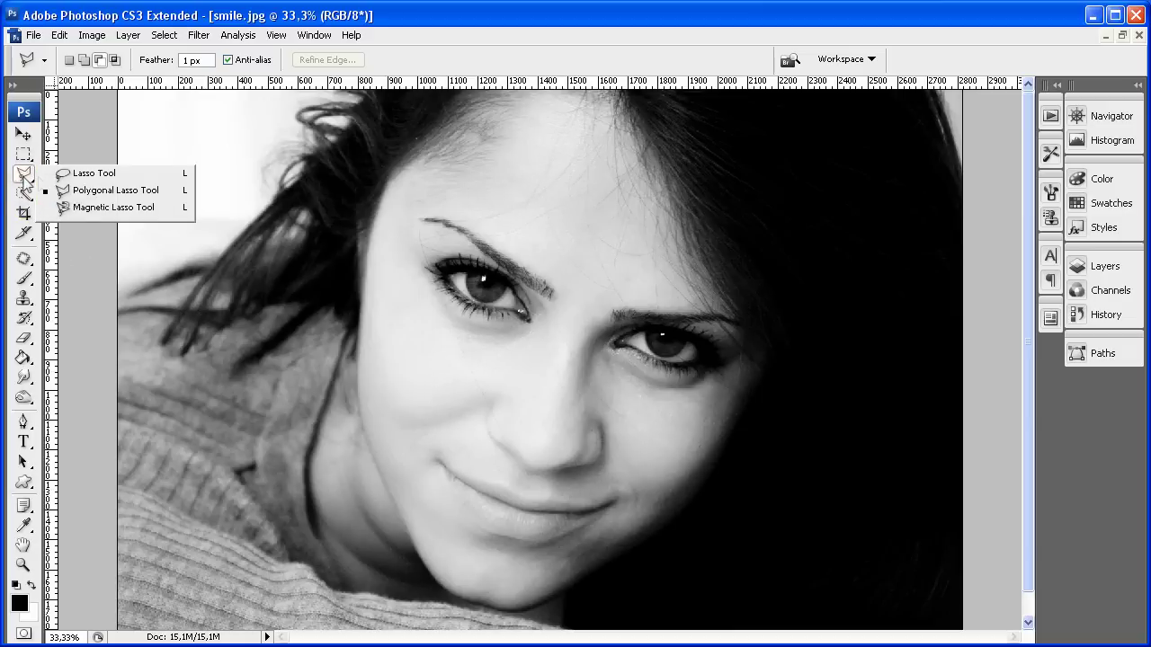
left_click(113, 208)
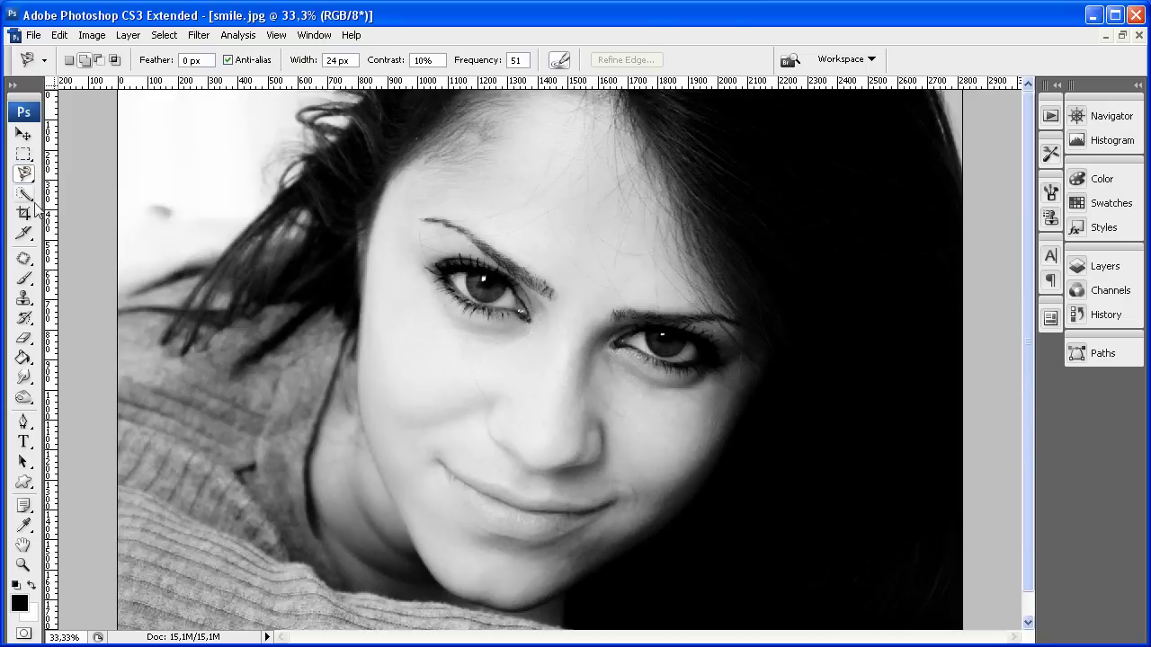
left_click(25, 176)
left_click(108, 190)
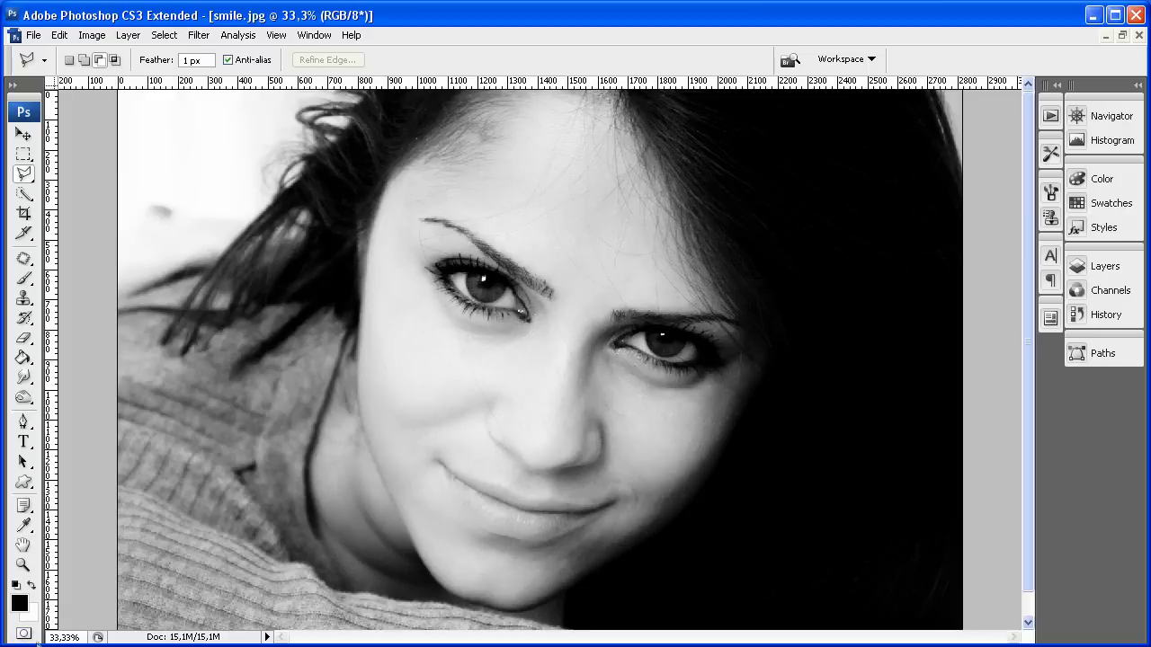
left_click(24, 635)
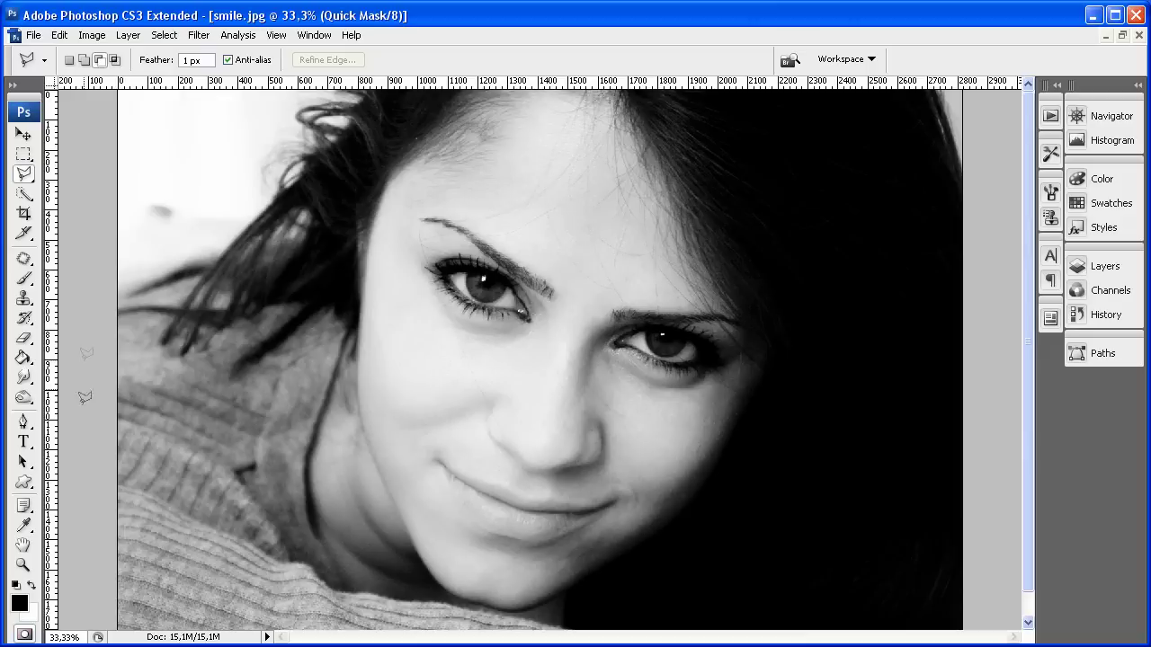
With a 67 px brush, mask the cheek under the eye and trim it near the nose.
left_click(23, 279)
right_click(380, 395)
left_click_drag(437, 427, 474, 427)
mouse_move(404, 336)
left_mouse_down()
mouse_move(459, 324)
mouse_move(473, 353)
mouse_move(532, 387)
mouse_move(515, 380)
mouse_move(512, 343)
mouse_move(407, 351)
mouse_move(577, 389)
mouse_move(521, 415)
mouse_move(562, 415)
left_mouse_up()
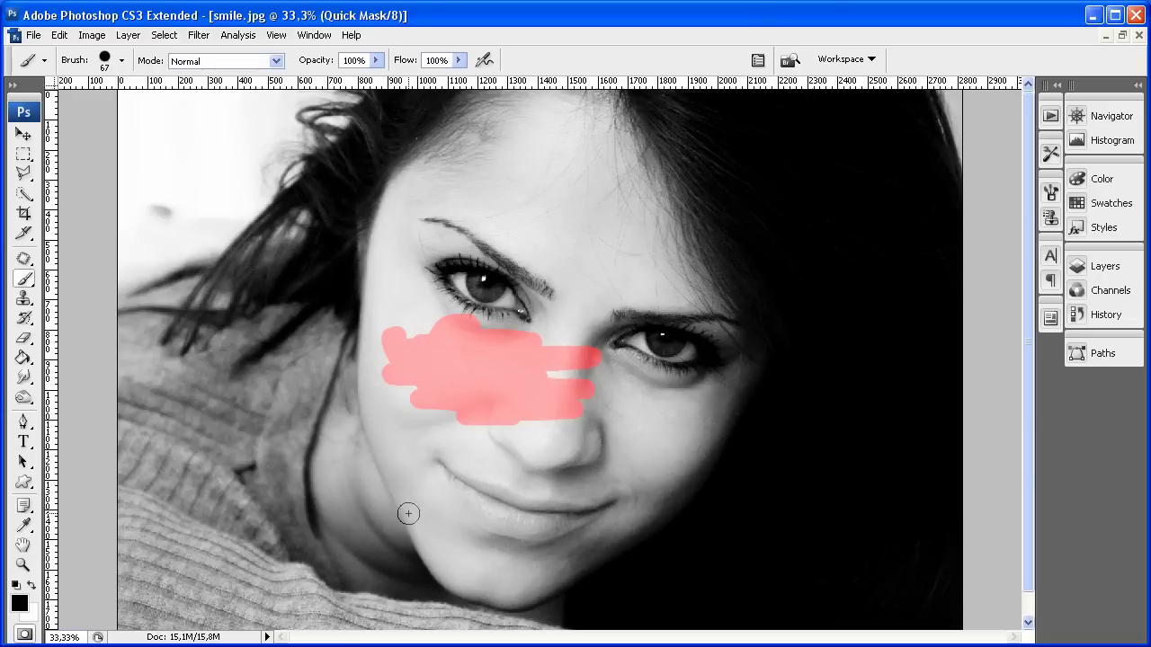
left_click_drag(549, 390, 576, 375)
left_click(32, 586)
mouse_move(455, 409)
left_mouse_down()
mouse_move(560, 343)
mouse_move(464, 426)
mouse_move(544, 369)
mouse_move(483, 425)
left_mouse_up()
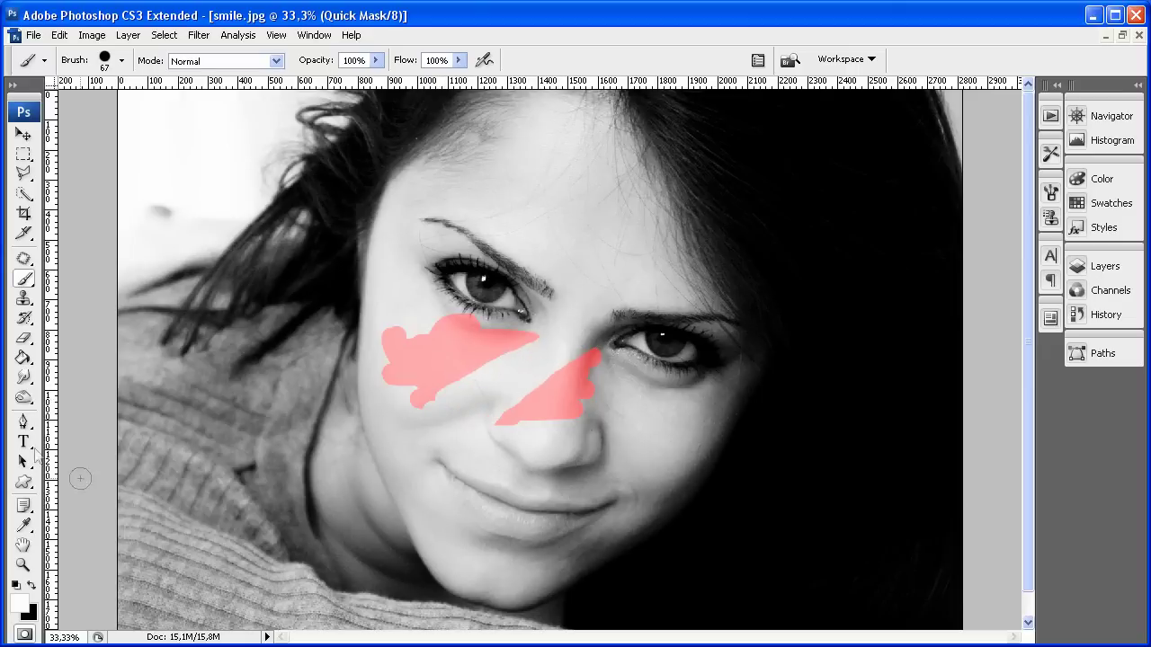
Use a 121 px eraser to extend the cheek mask to the nose bridge and beside the eye.
left_click(23, 339)
right_click(522, 351)
left_click_drag(554, 384, 575, 389)
key("Return")
mouse_move(441, 384)
left_mouse_down()
mouse_move(531, 360)
mouse_move(496, 371)
mouse_move(520, 347)
left_mouse_up()
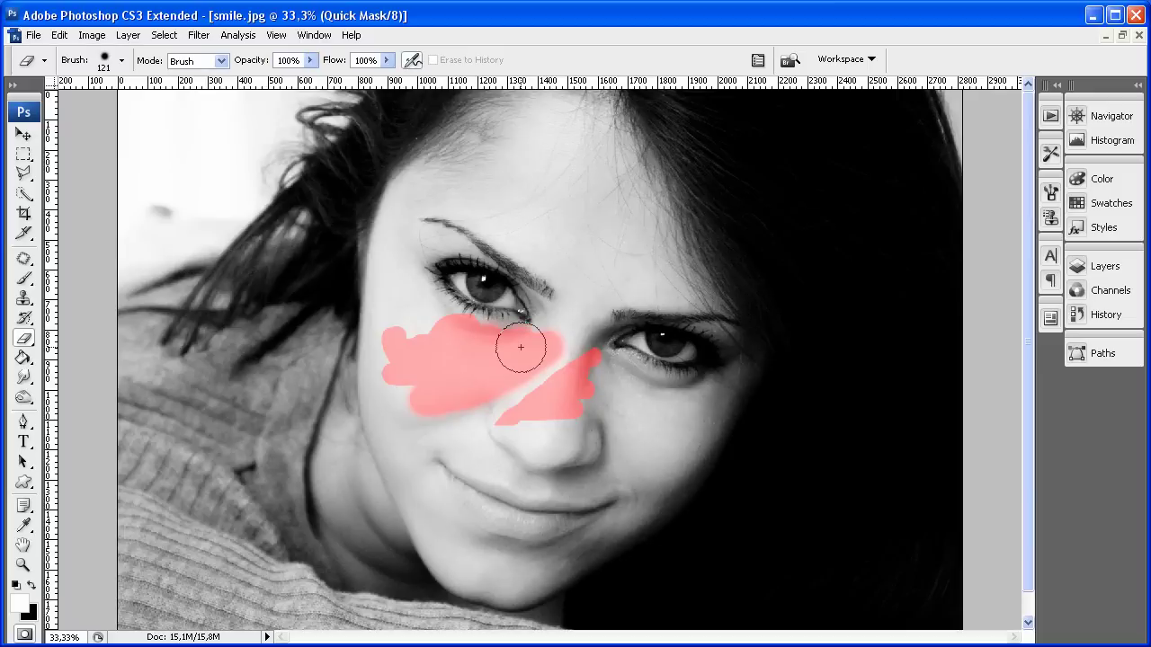
right_click(502, 390)
key("Tab")
key("Return")
mouse_move(486, 363)
left_mouse_down()
mouse_move(424, 393)
mouse_move(429, 407)
mouse_move(539, 368)
mouse_move(478, 340)
left_mouse_up()
mouse_move(524, 400)
left_mouse_down()
mouse_move(584, 337)
mouse_move(460, 406)
left_mouse_up()
Trim the mask's lower edge and fill the remaining gap around the nose bridge.
left_click(31, 585)
mouse_move(455, 462)
left_mouse_down()
mouse_move(464, 436)
mouse_move(534, 371)
mouse_move(475, 438)
left_mouse_up()
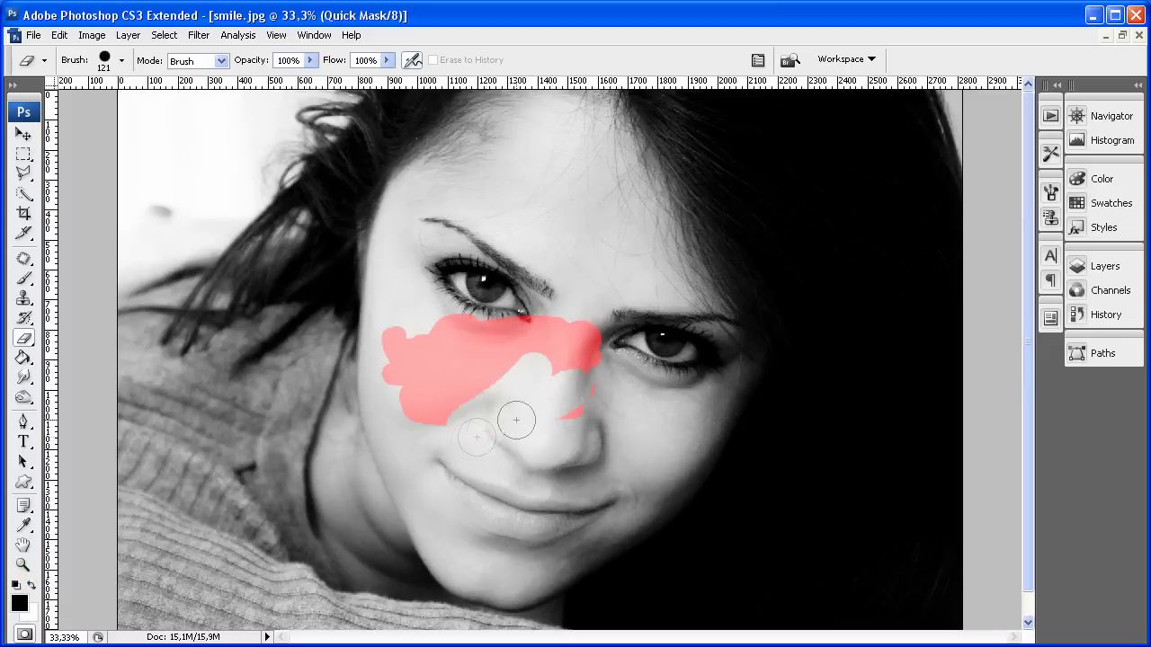
left_click_drag(585, 391, 598, 364)
left_click(23, 277)
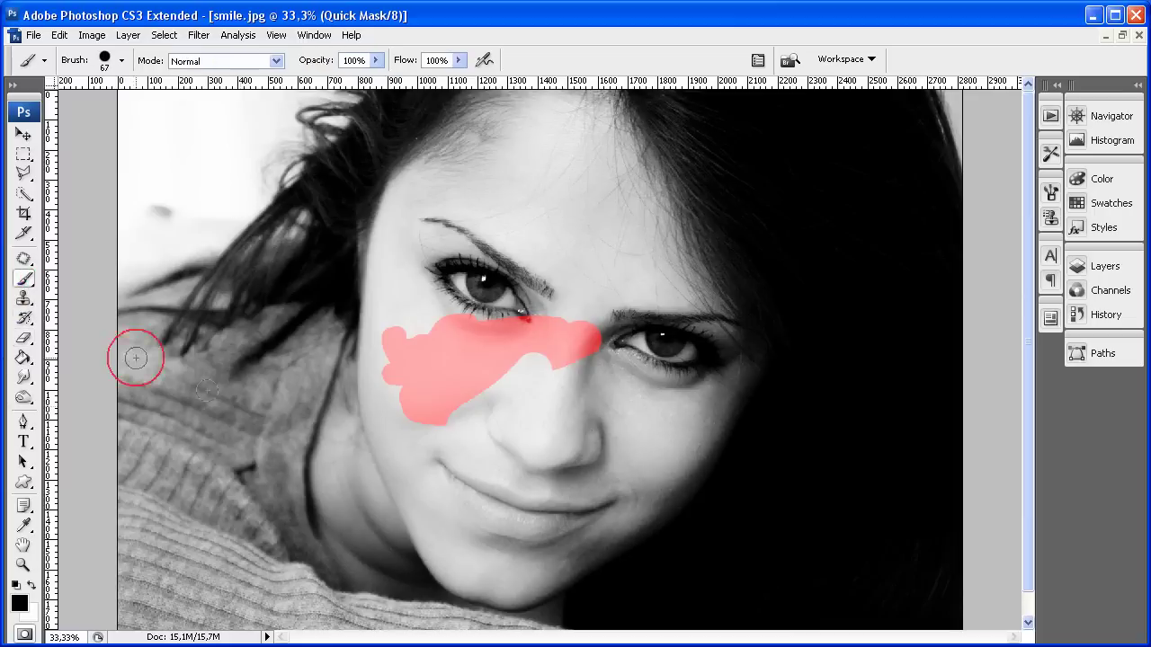
left_click_drag(480, 399, 540, 351)
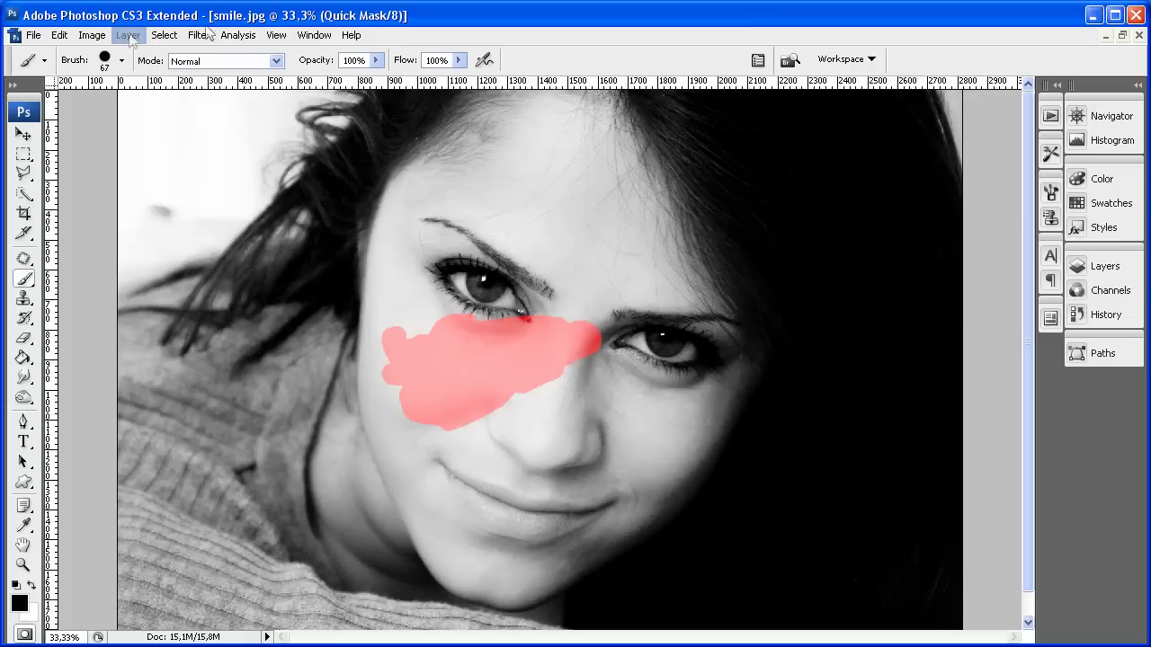
Turn the cheek mask into a selection and invert it with Select > Inverse.
left_click(24, 634)
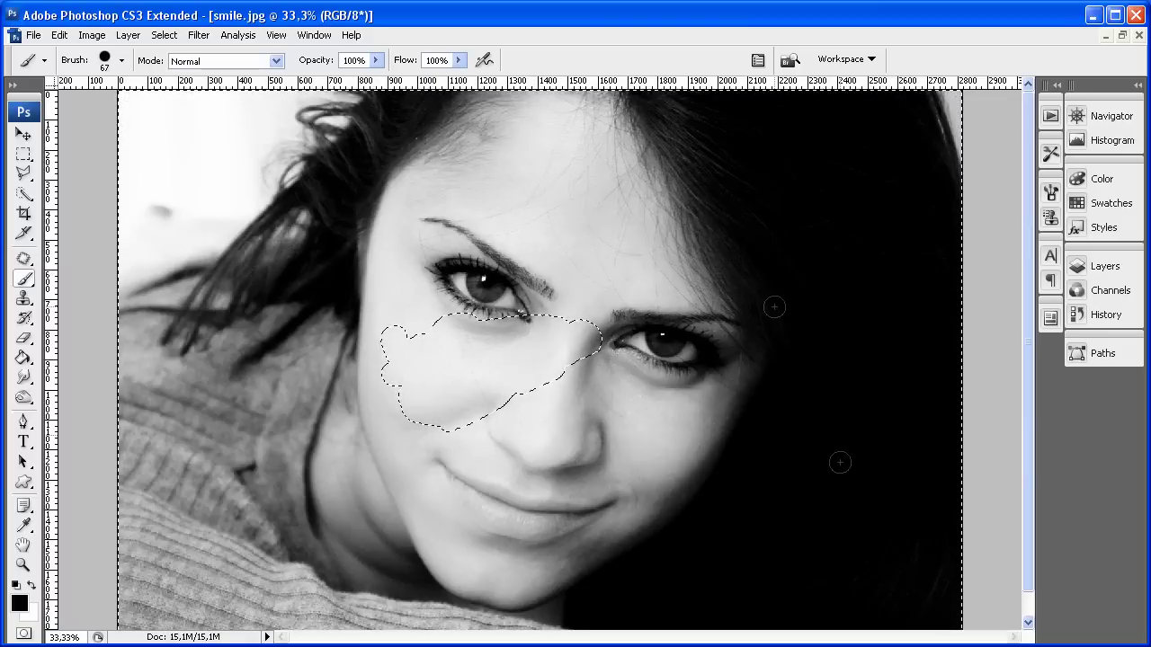
left_click(161, 36)
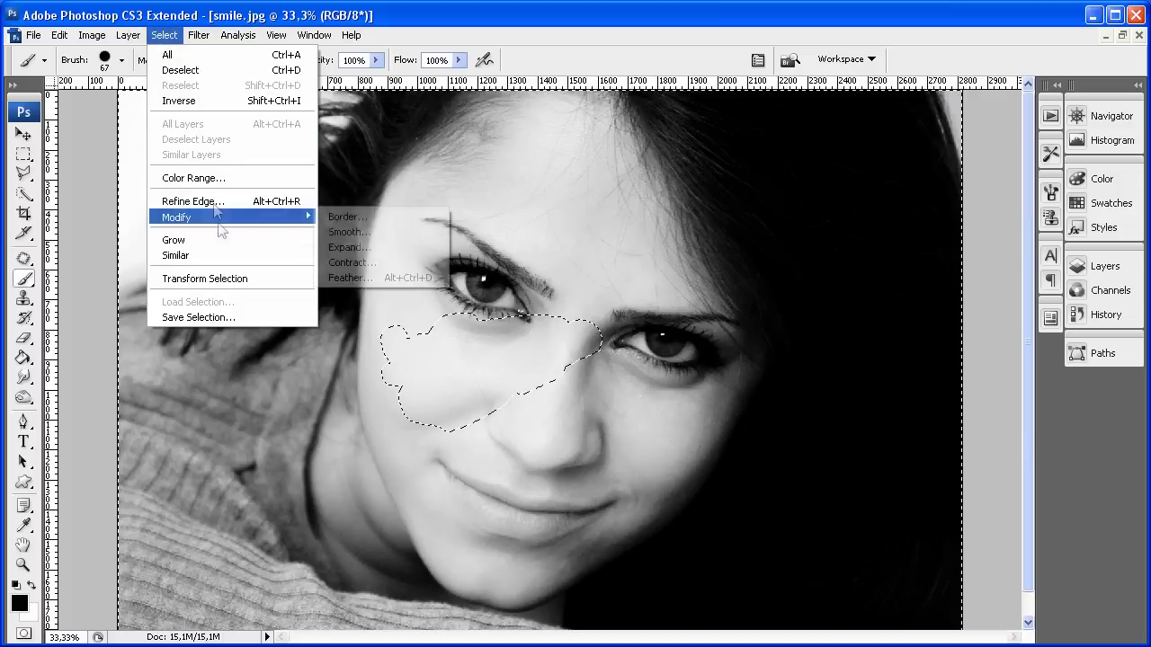
left_click(239, 101)
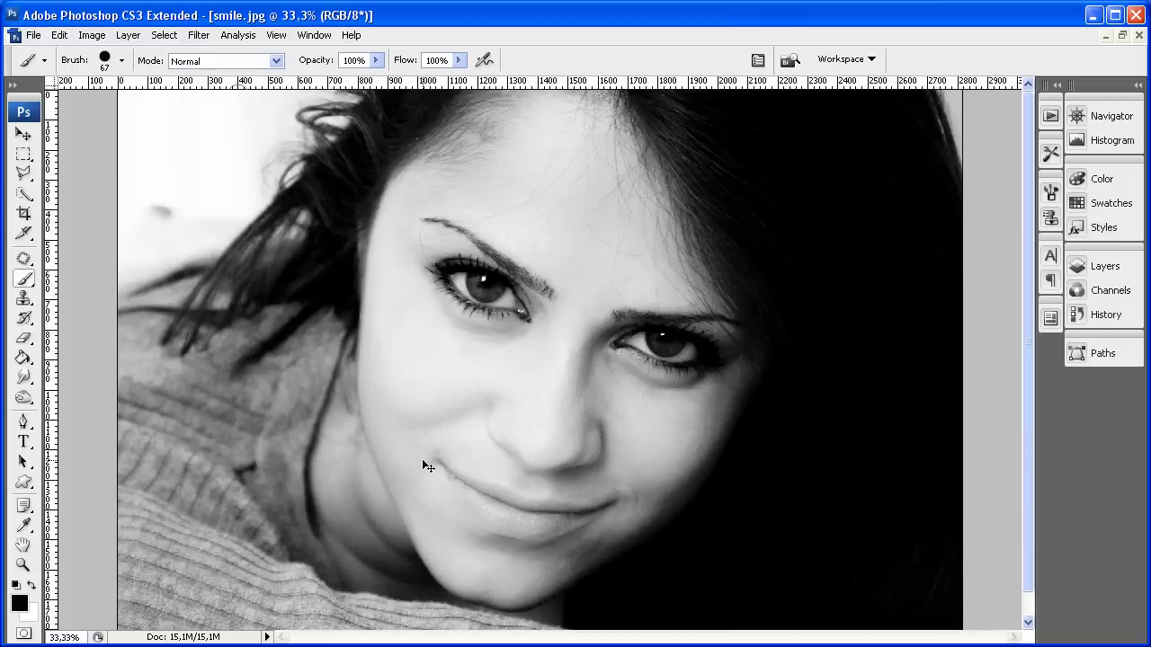
Zoom in on the mouth, undo a stray stroke on the lip, and re-enter Quick Mask.
left_click_drag(411, 443, 644, 574)
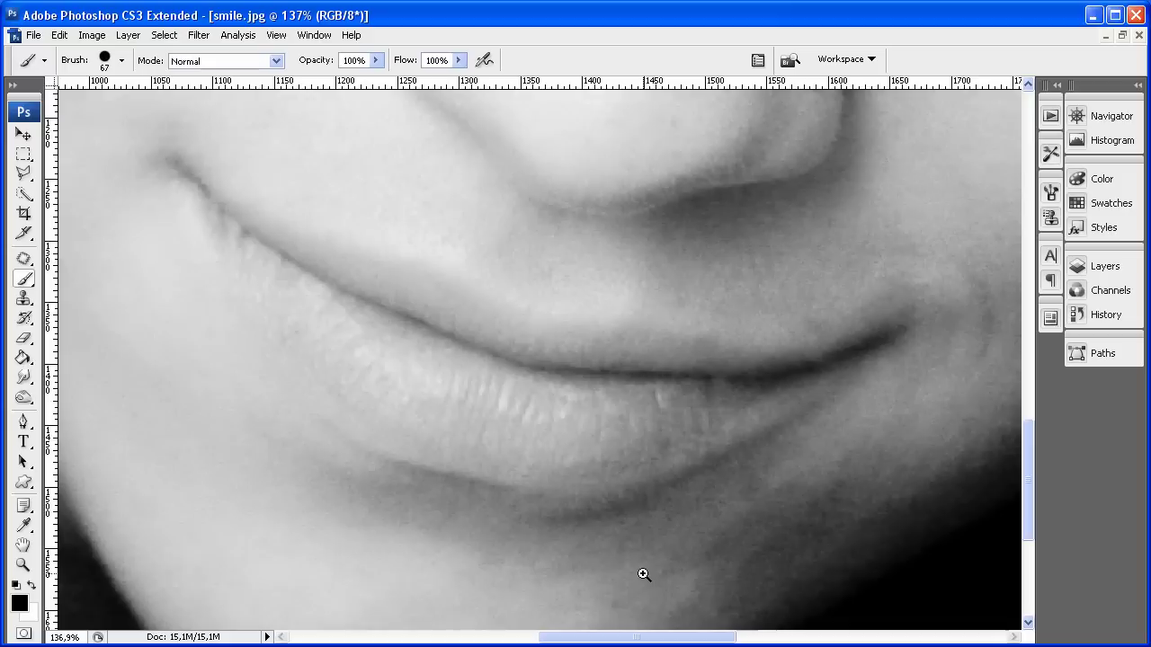
left_click_drag(609, 441, 607, 463)
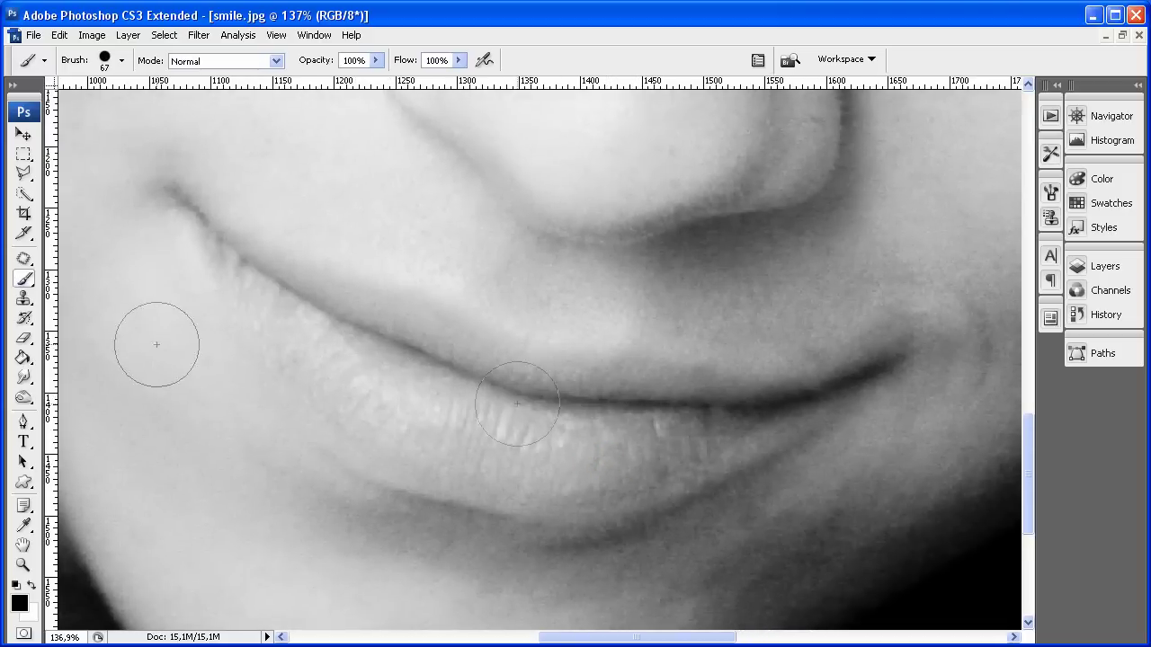
left_click_drag(401, 405, 493, 446)
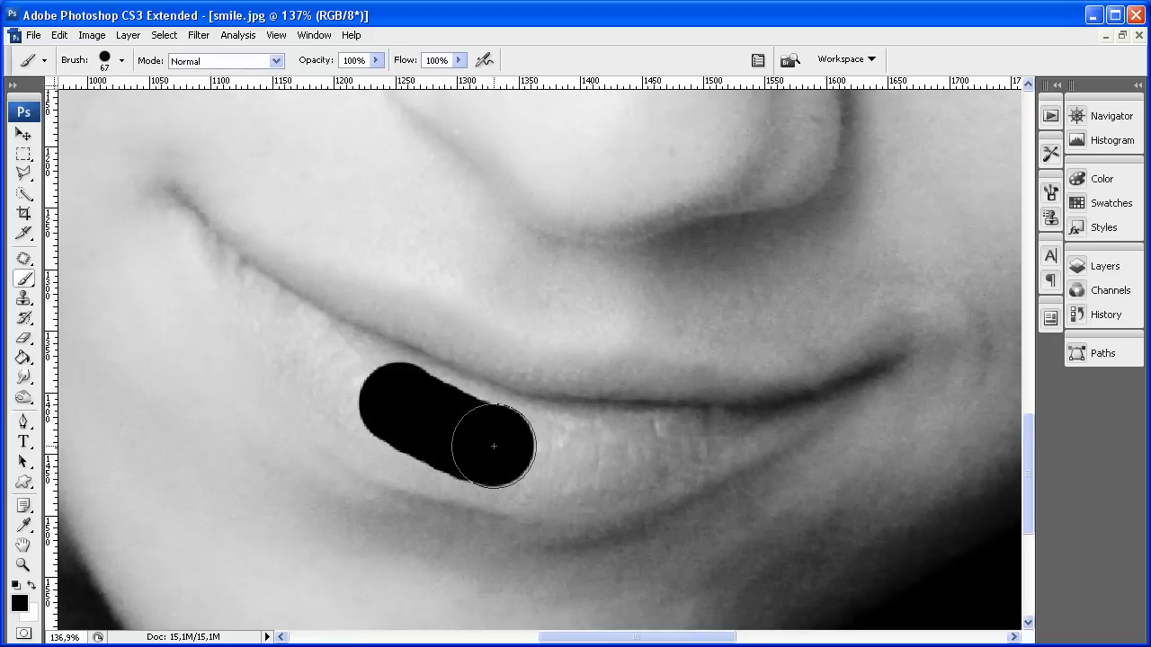
key("ctrl+z")
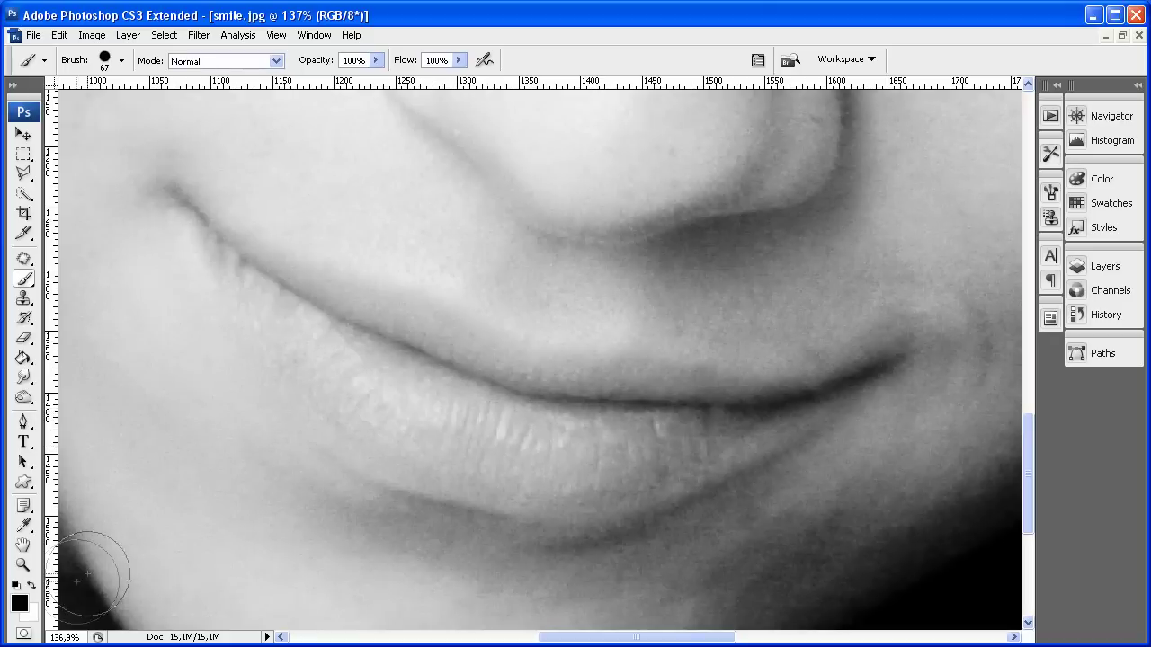
left_click(24, 633)
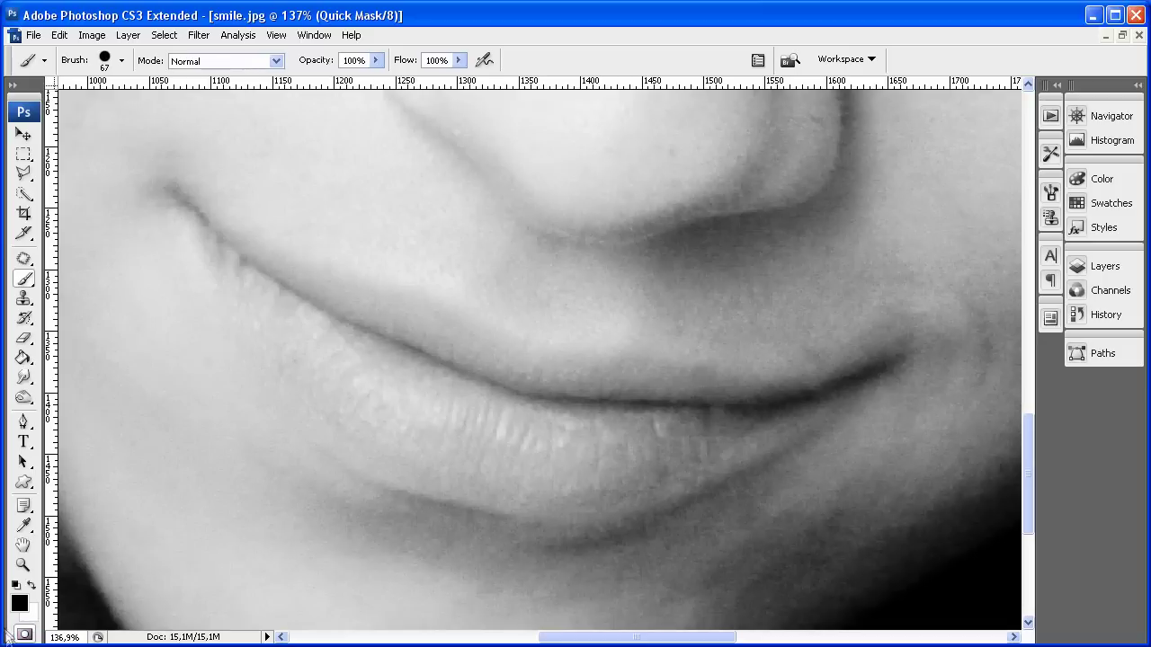
Mask the lower lip, then shrink the brush to 31 px.
mouse_move(418, 423)
left_mouse_down()
mouse_move(555, 434)
mouse_move(411, 373)
mouse_move(390, 357)
mouse_move(404, 335)
mouse_move(509, 376)
mouse_move(666, 397)
mouse_move(530, 453)
mouse_move(381, 406)
mouse_move(320, 357)
mouse_move(369, 439)
mouse_move(494, 481)
mouse_move(585, 481)
mouse_move(724, 421)
mouse_move(709, 408)
mouse_move(399, 378)
mouse_move(286, 305)
mouse_move(366, 327)
left_mouse_up()
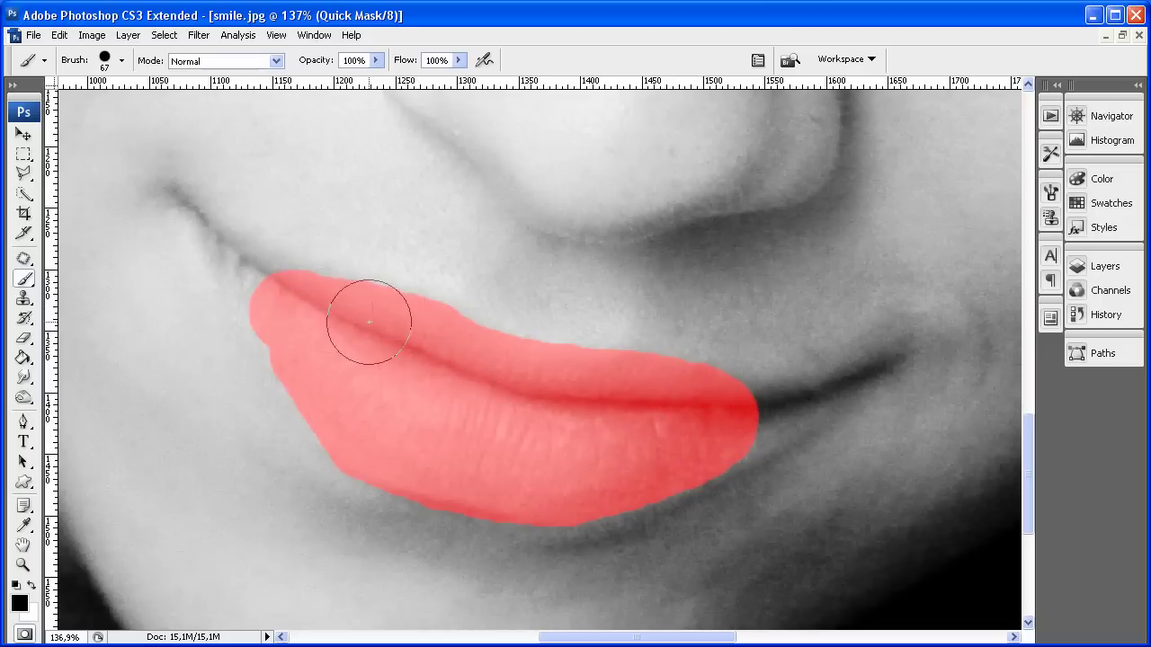
right_click(530, 395)
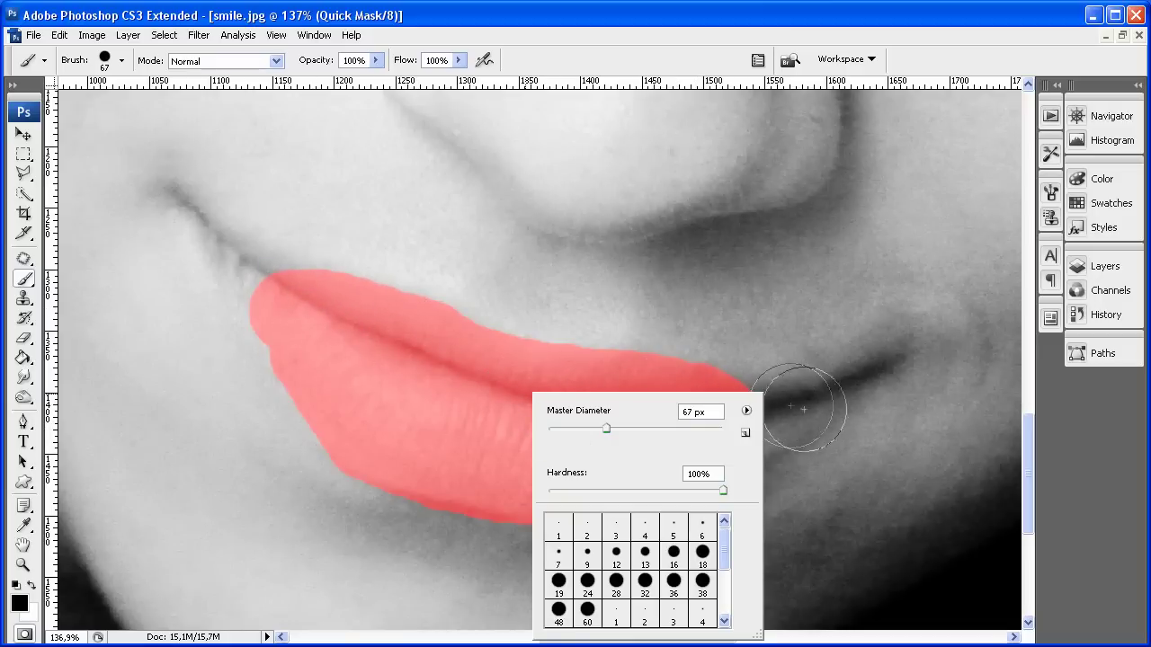
left_click_drag(606, 428, 575, 428)
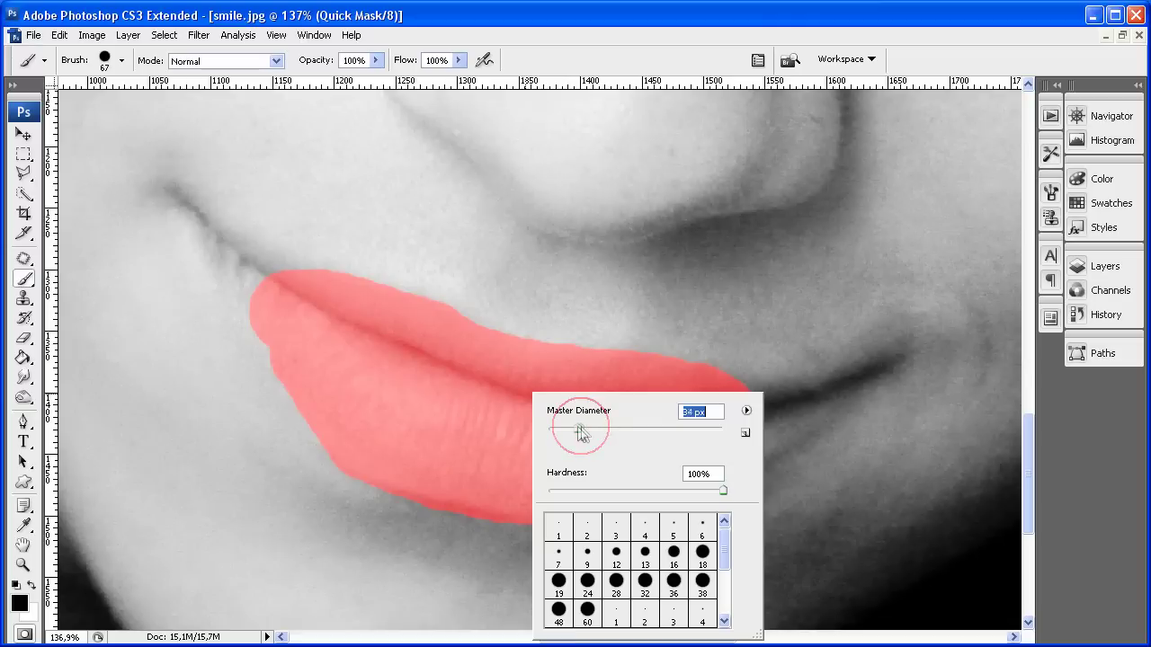
left_click(298, 358)
Extend the lip mask out to both corners and convert it into a selection.
mouse_move(275, 326)
left_mouse_down()
mouse_move(187, 198)
mouse_move(339, 315)
mouse_move(252, 249)
mouse_move(280, 259)
mouse_move(322, 309)
mouse_move(243, 277)
left_mouse_up()
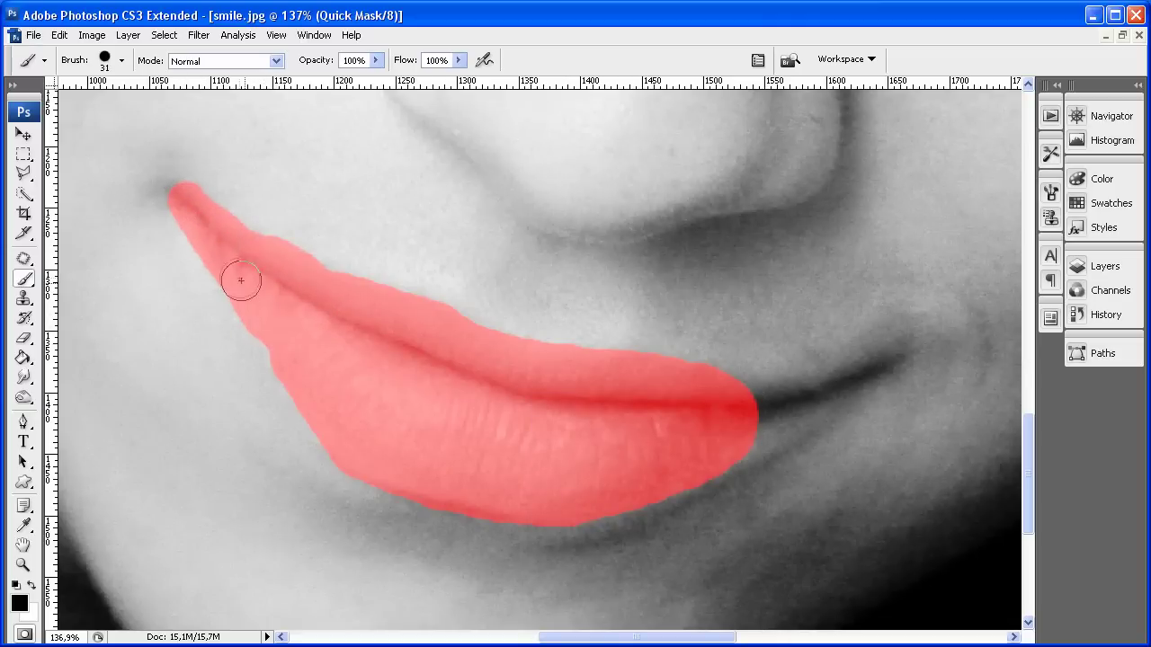
mouse_move(332, 399)
left_mouse_down()
mouse_move(267, 331)
mouse_move(213, 234)
left_mouse_up()
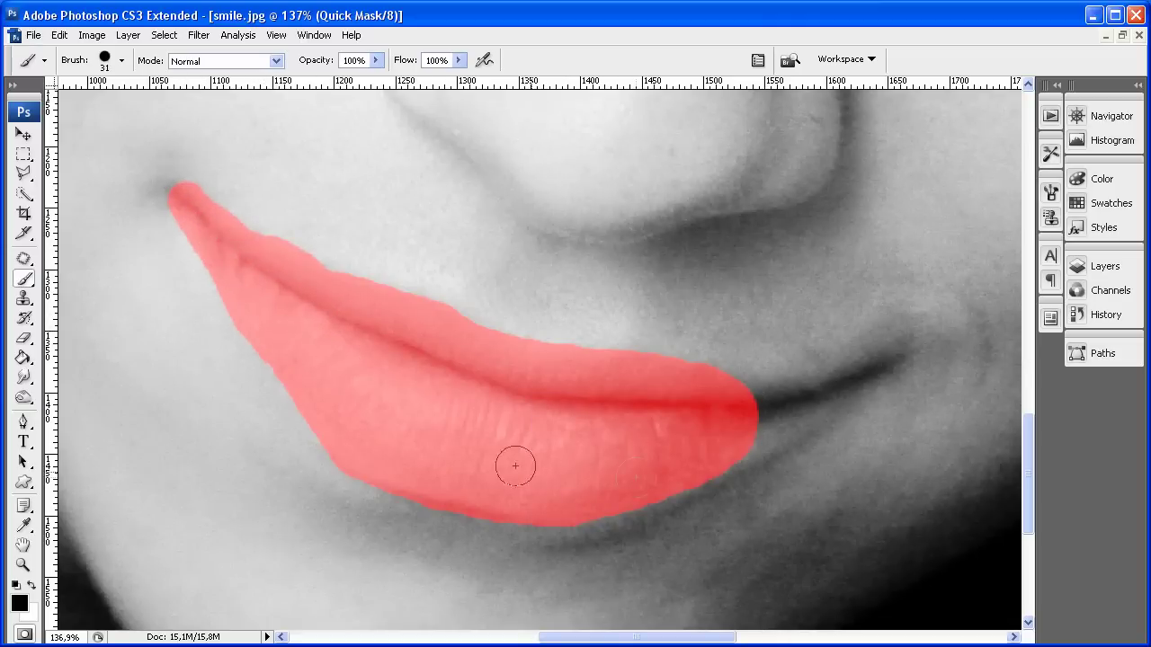
mouse_move(575, 486)
left_mouse_down()
mouse_move(501, 482)
mouse_move(548, 524)
mouse_move(670, 504)
mouse_move(681, 439)
left_mouse_up()
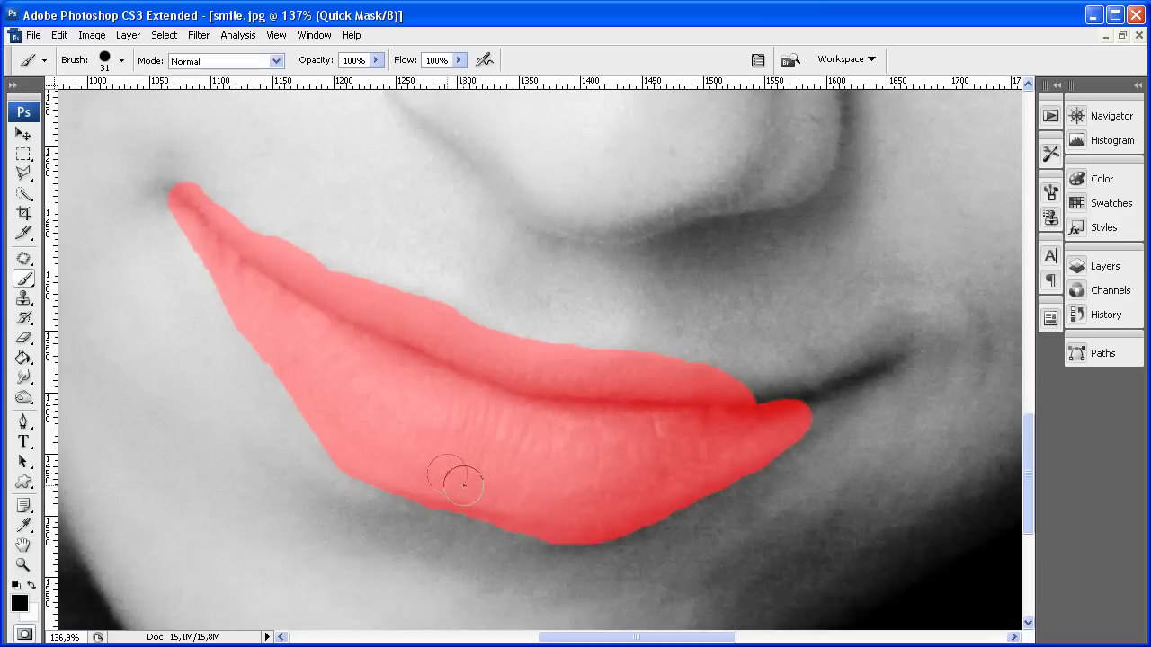
mouse_move(740, 398)
left_mouse_down()
mouse_move(832, 382)
mouse_move(890, 351)
left_mouse_up()
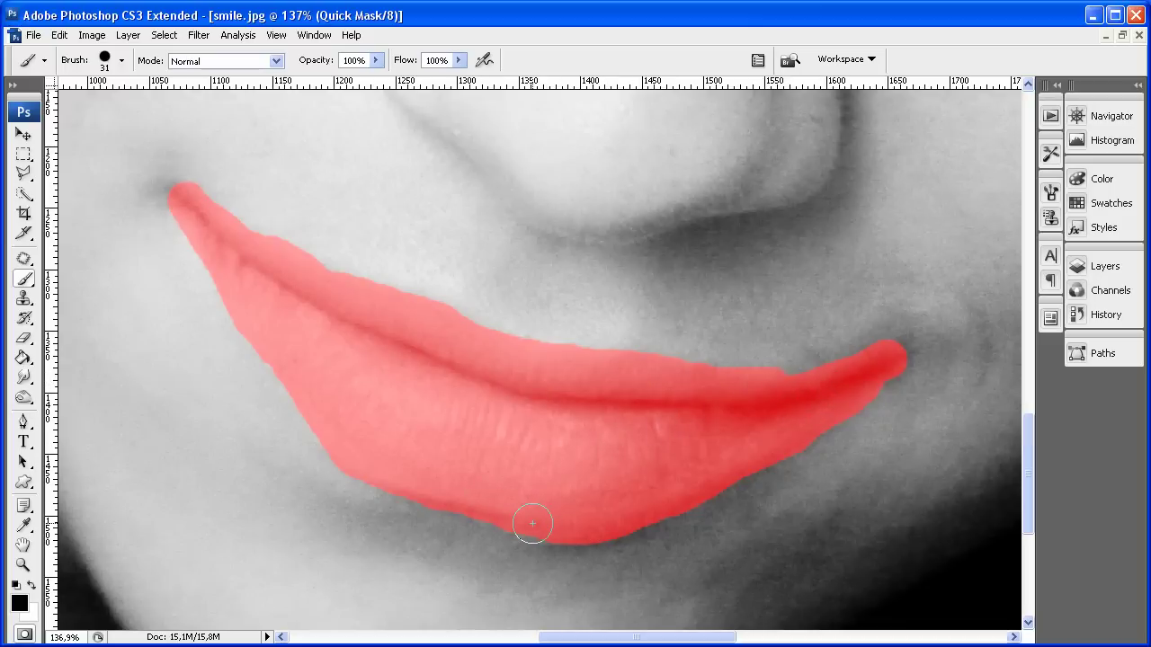
left_click(25, 635)
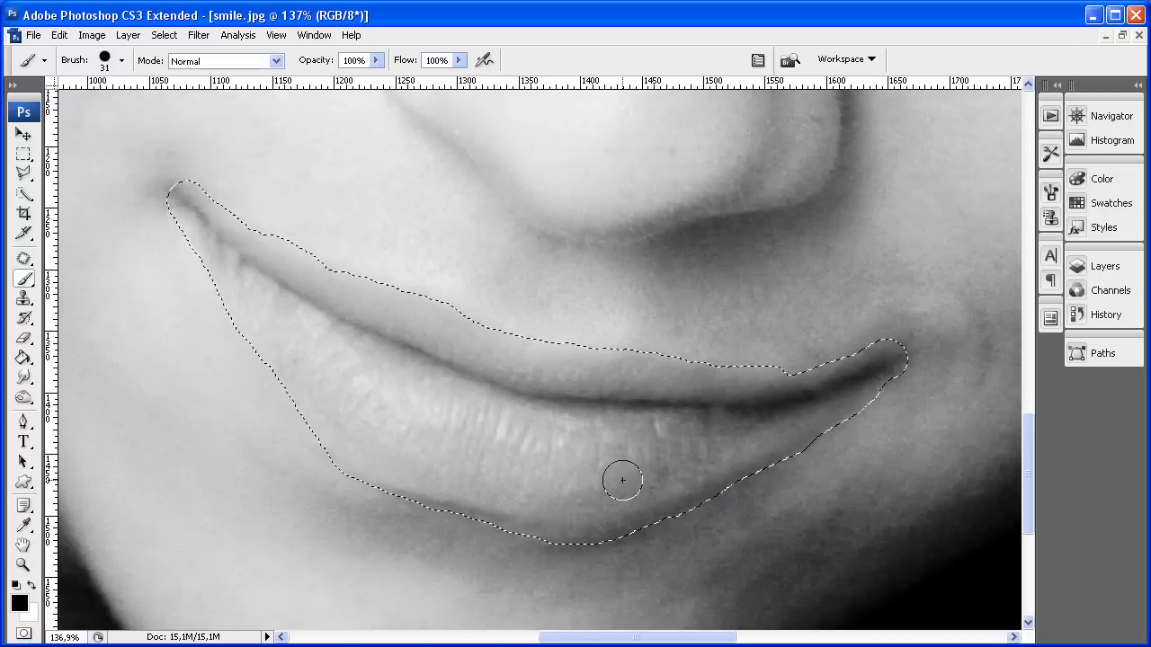
In the Channels panel, save the lip selection as a channel, then undo that wrong attempt.
left_click(1108, 292)
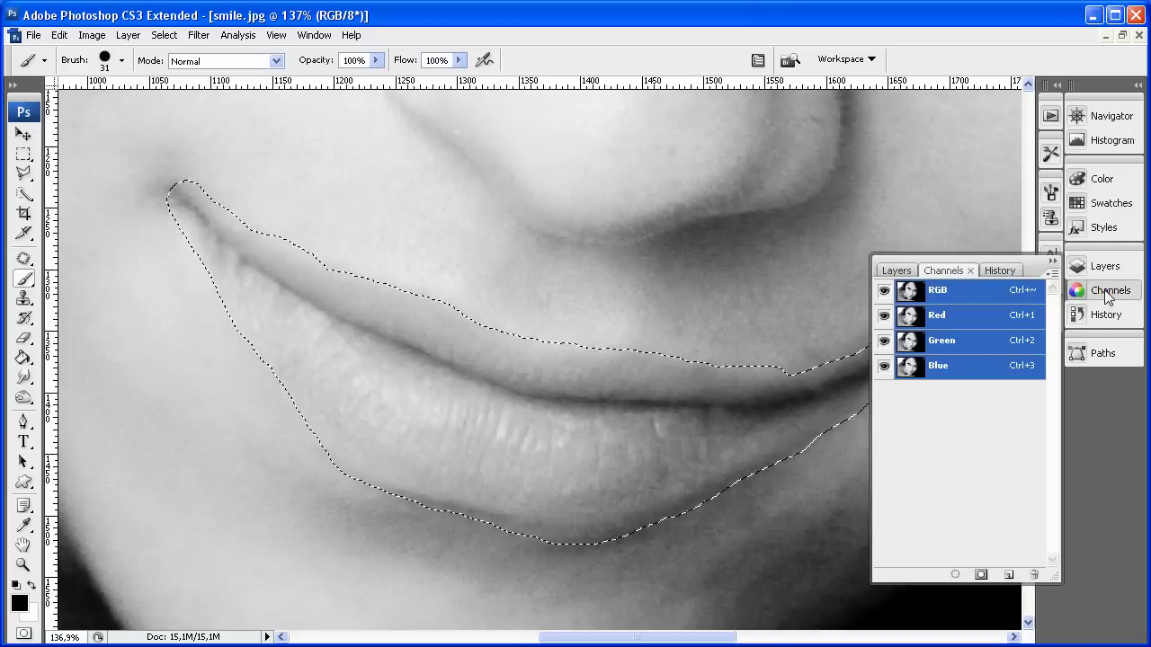
left_click(980, 576)
left_click(940, 393)
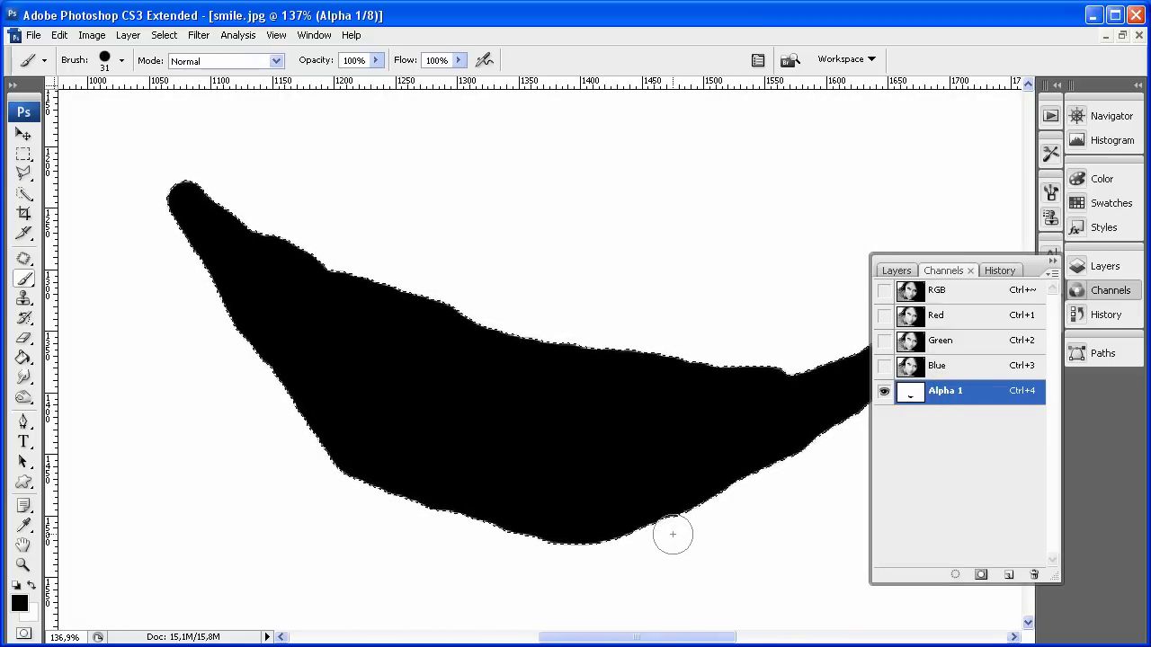
key("ctrl+grave")
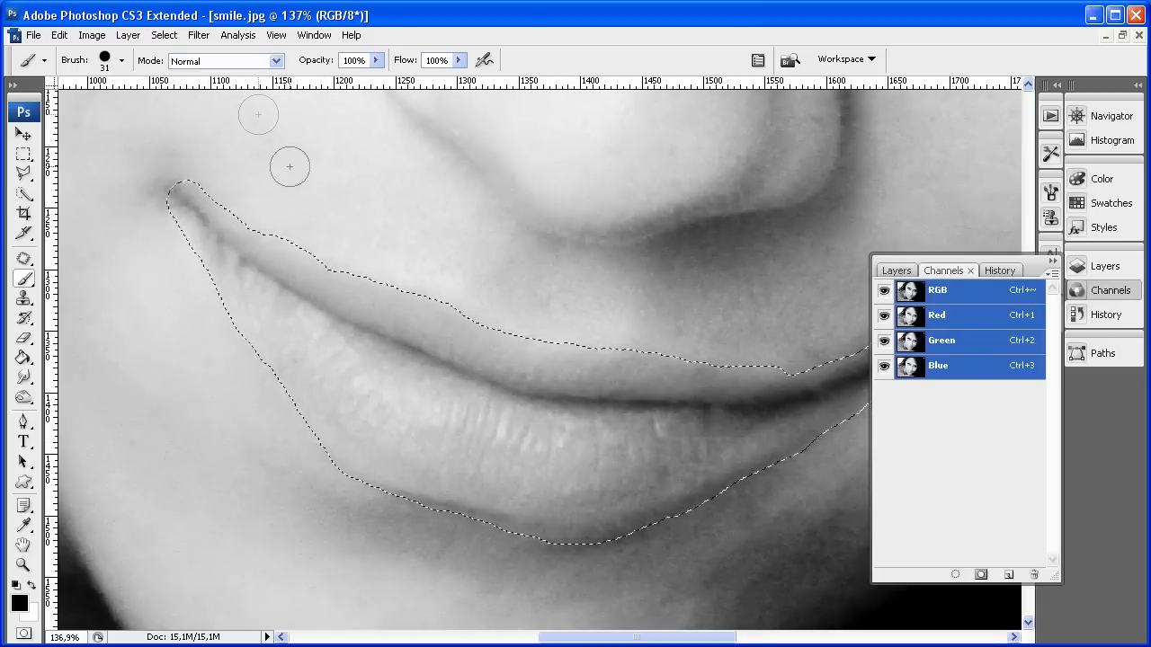
Invert the selection, save it as a channel named 'Mouth', and reload it over the RGB composite.
left_click(164, 35)
left_click(178, 100)
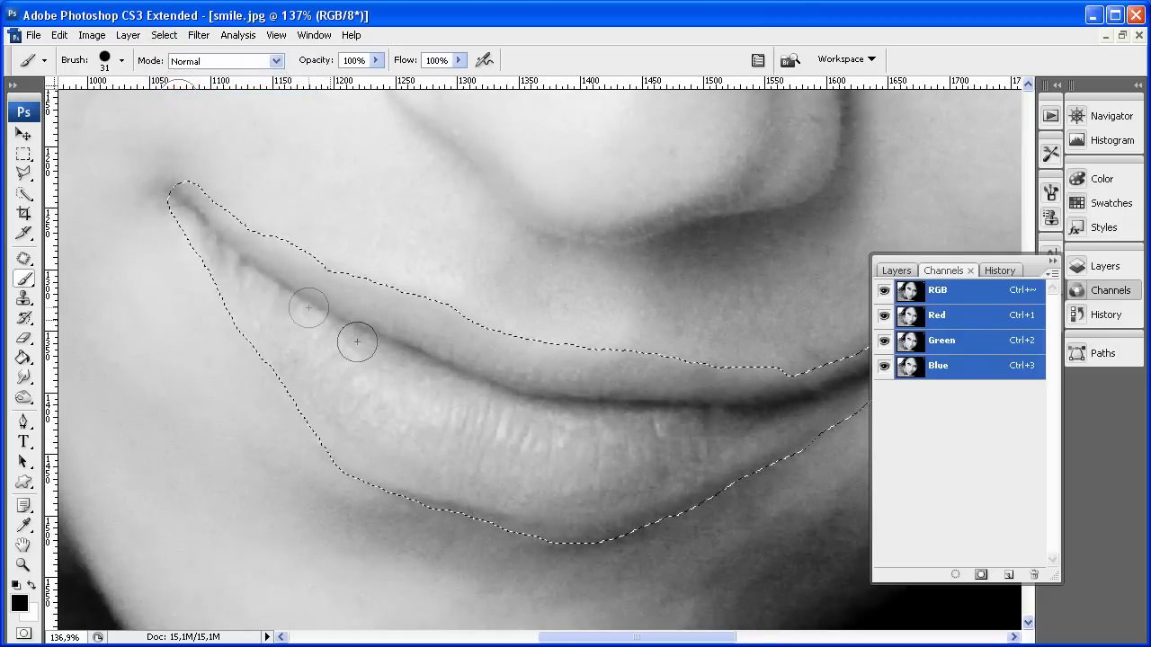
left_click(980, 575)
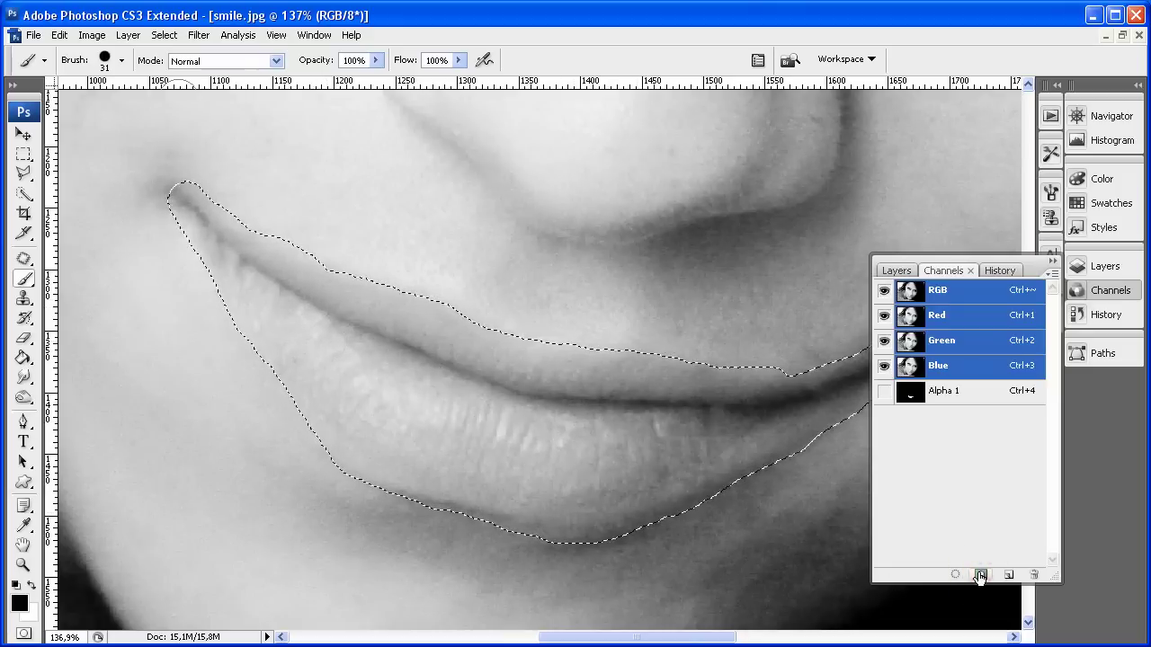
left_click(944, 394)
double_click(944, 393)
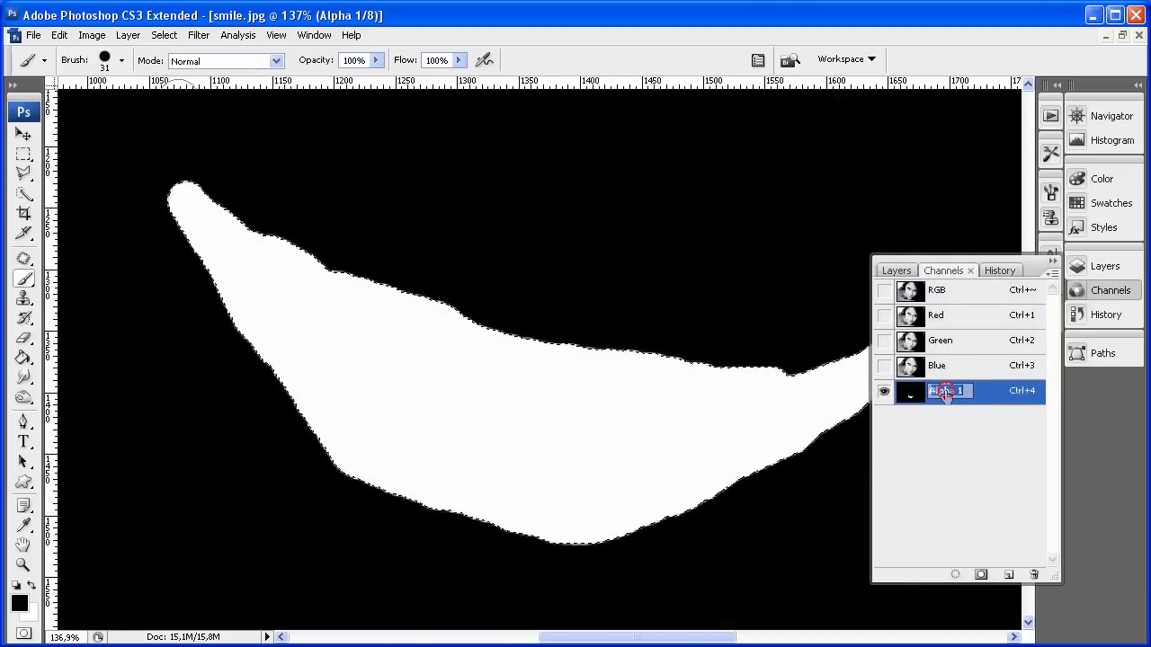
type("Mouth")
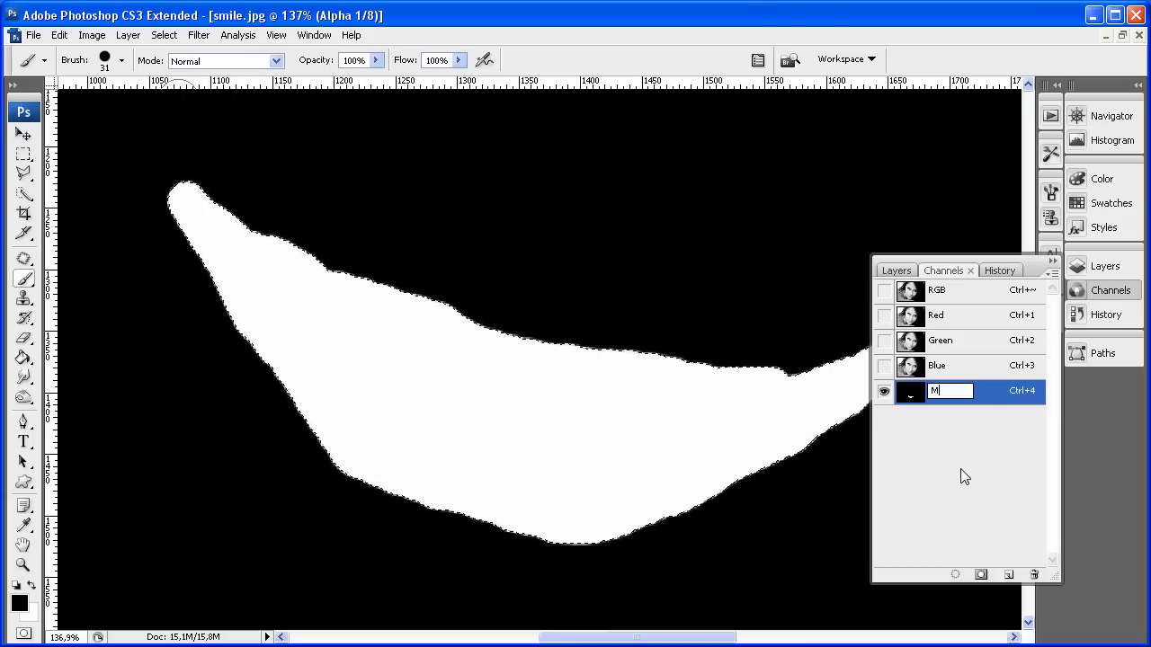
key("Return")
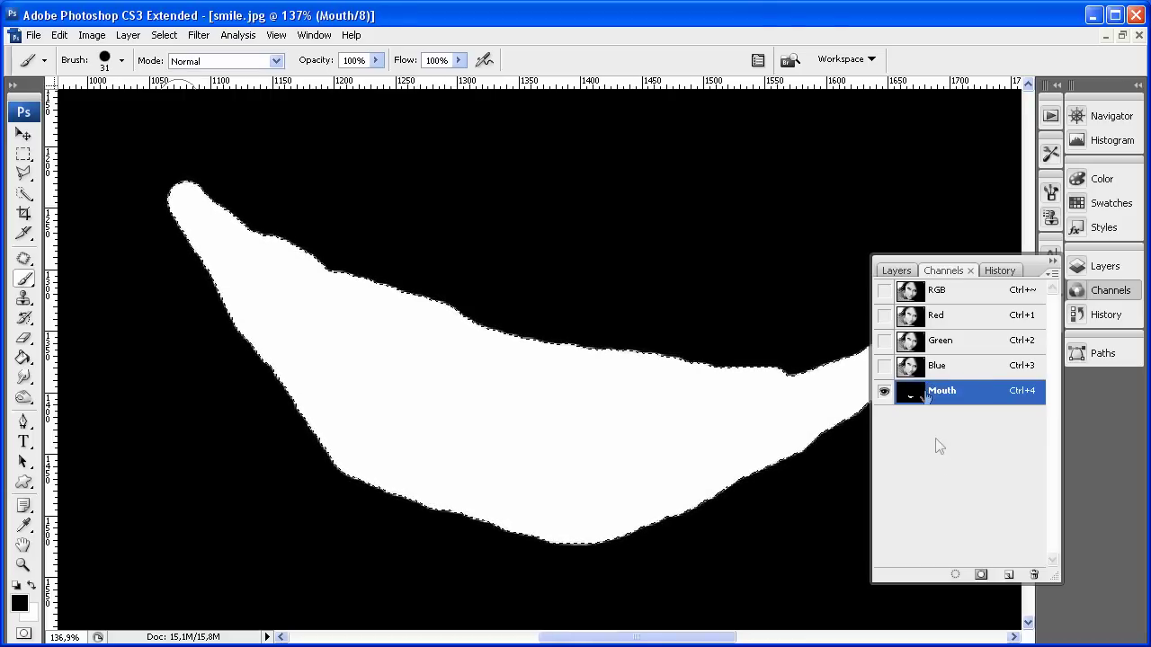
left_click(936, 293)
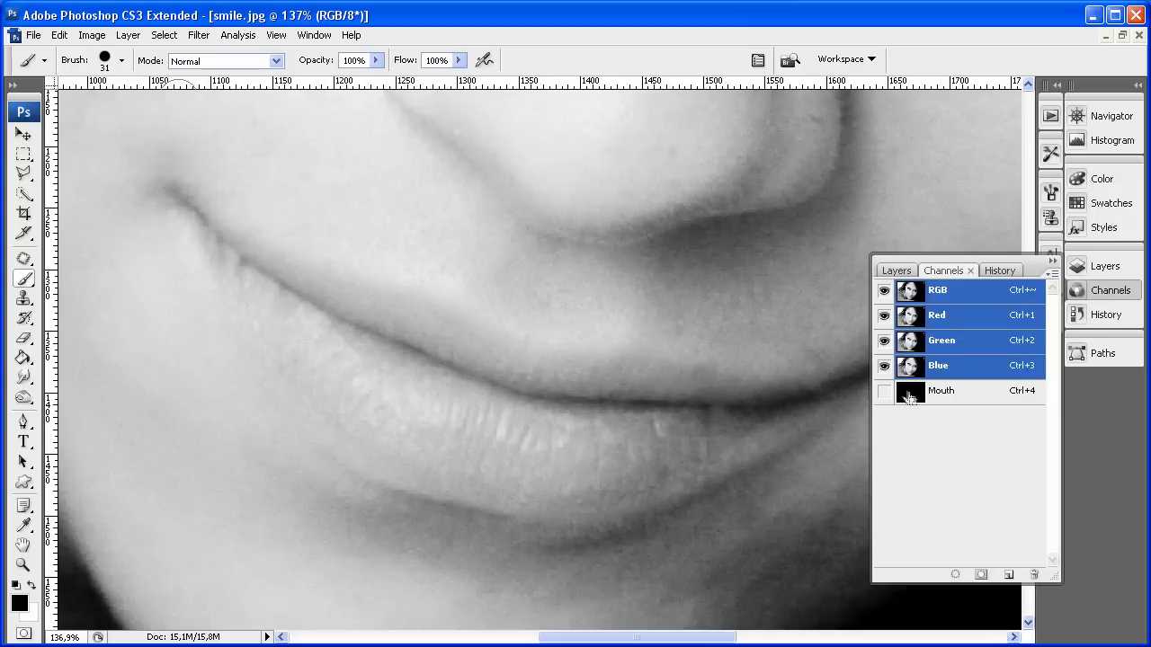
left_click(911, 396, "ctrl")
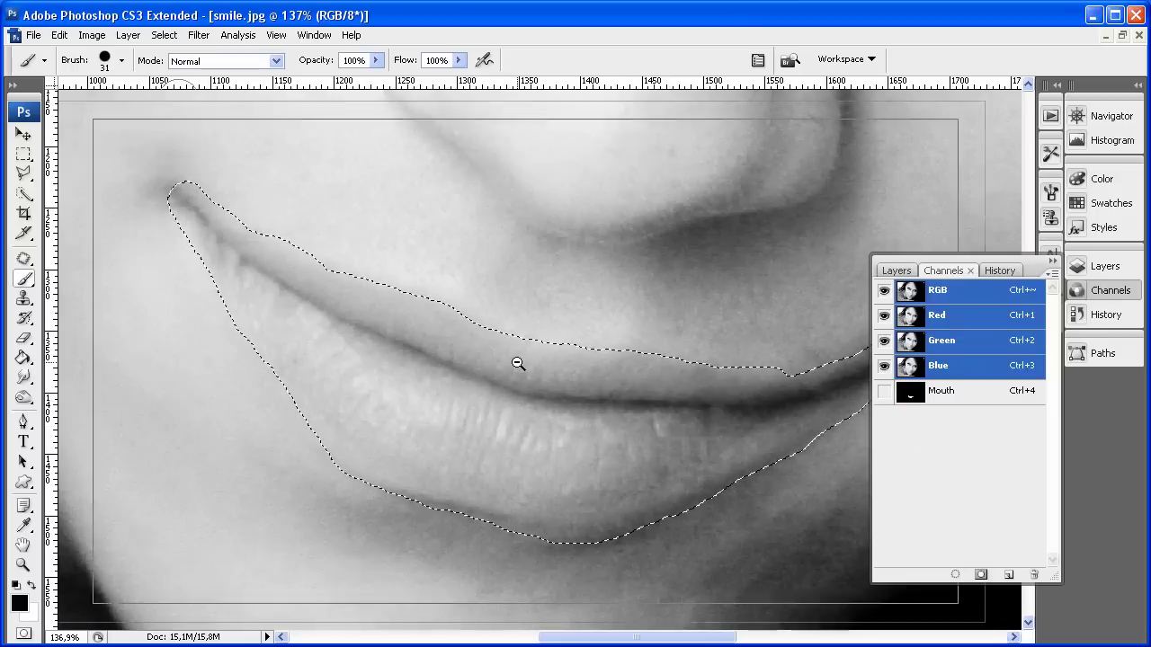
Zoom out to the whole face and open Hue/Saturation with Colorize turned on.
left_click(566, 382, "ctrl+alt")
left_click(567, 381, "ctrl+alt")
left_click(551, 275, "ctrl+alt")
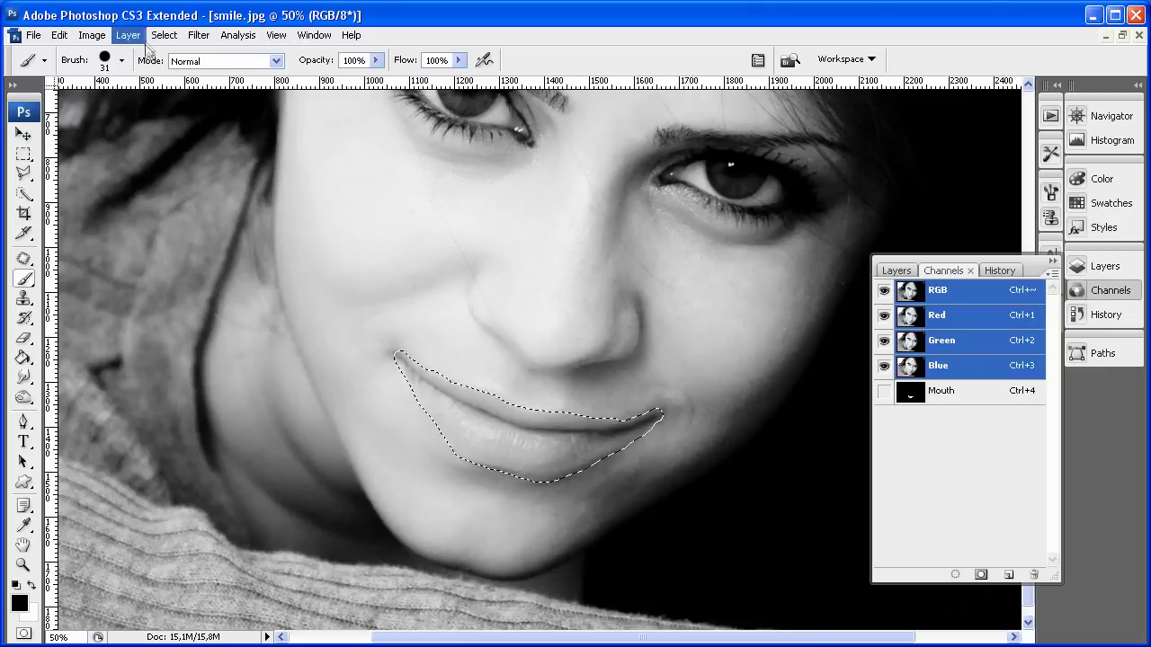
left_click(91, 35)
mouse_move(133, 80)
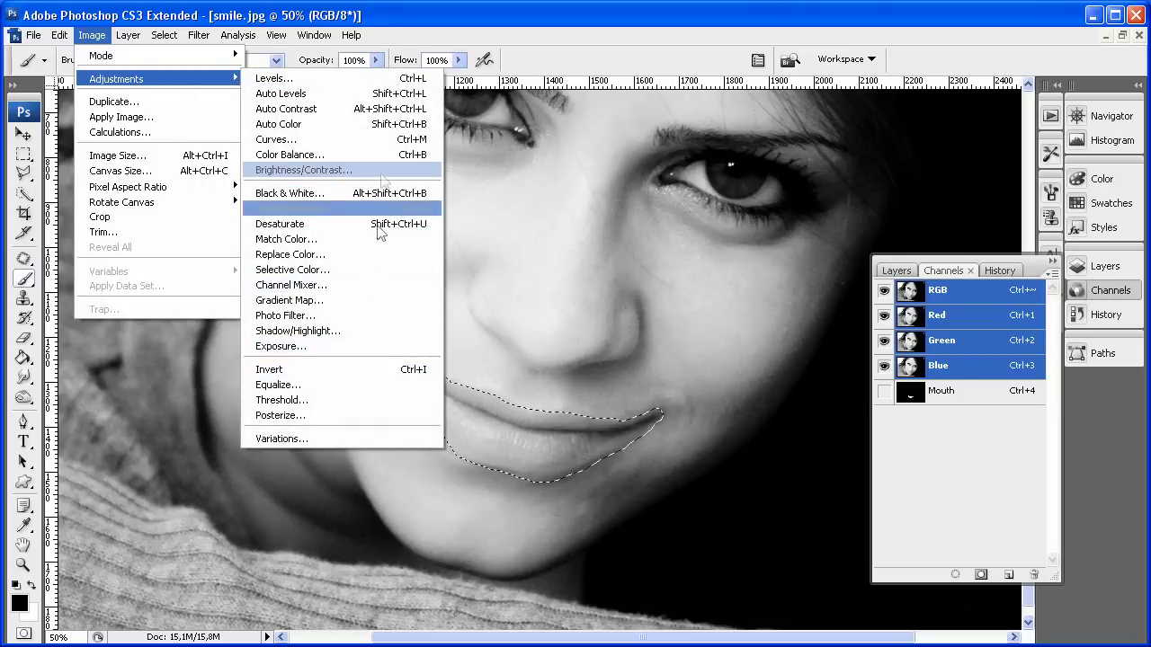
left_click(322, 209)
left_click_drag(556, 189, 314, 54)
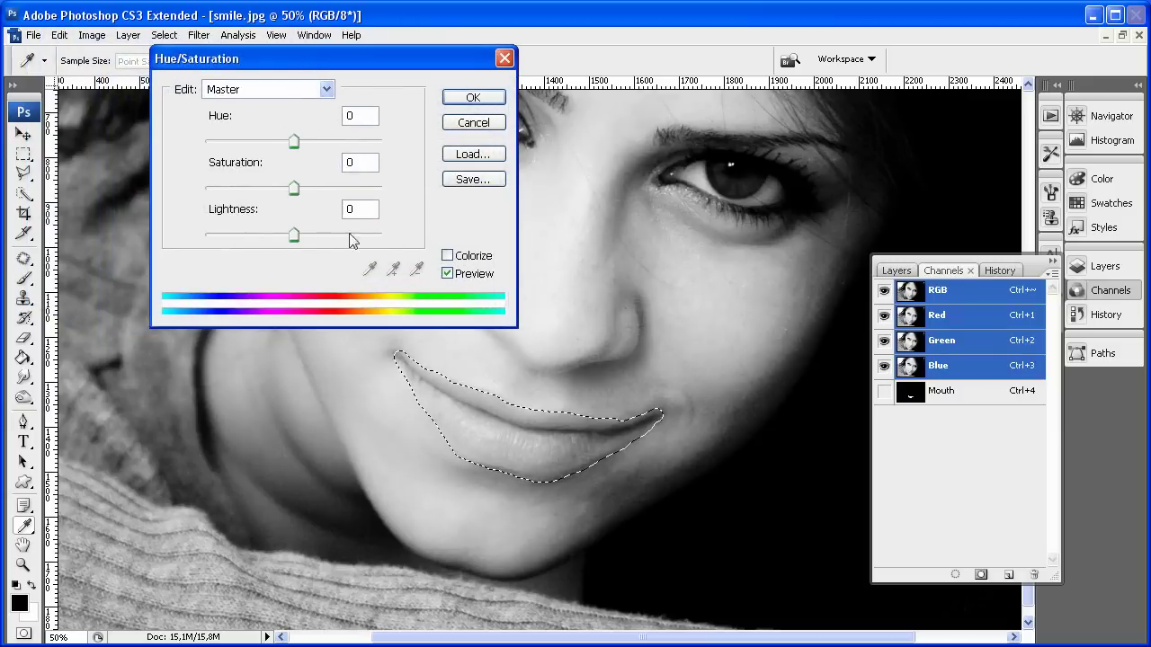
left_click(448, 256)
Tune the lip tint to about Hue 11, Saturation 19, apply it, and deselect.
left_click_drag(373, 118, 294, 116)
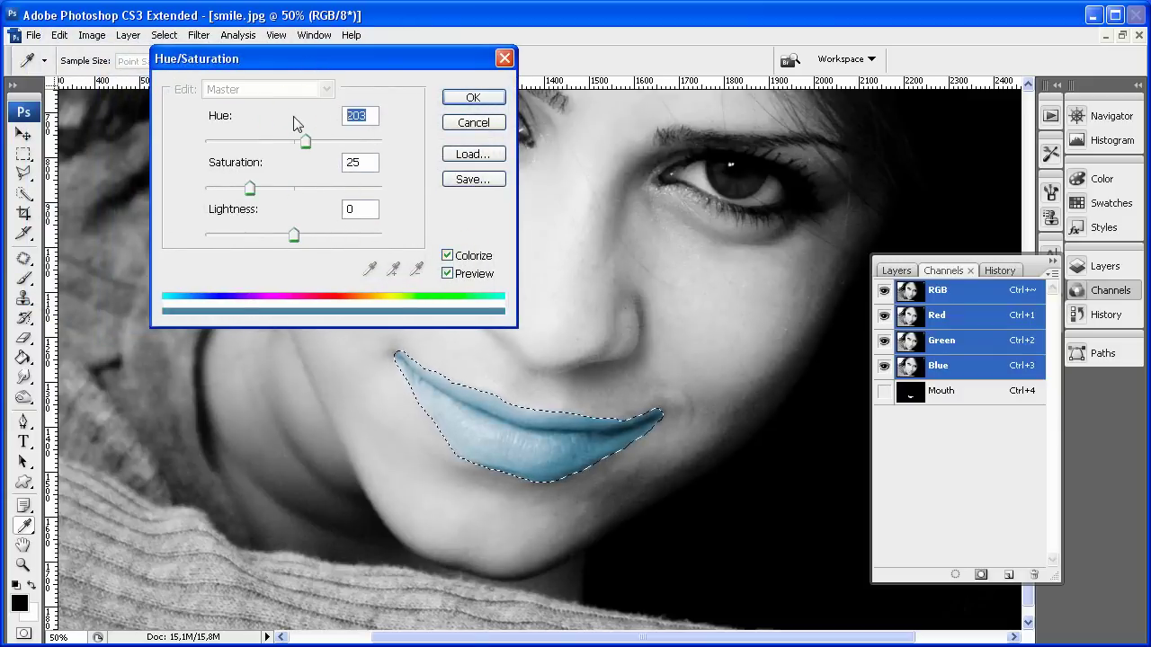
type("16")
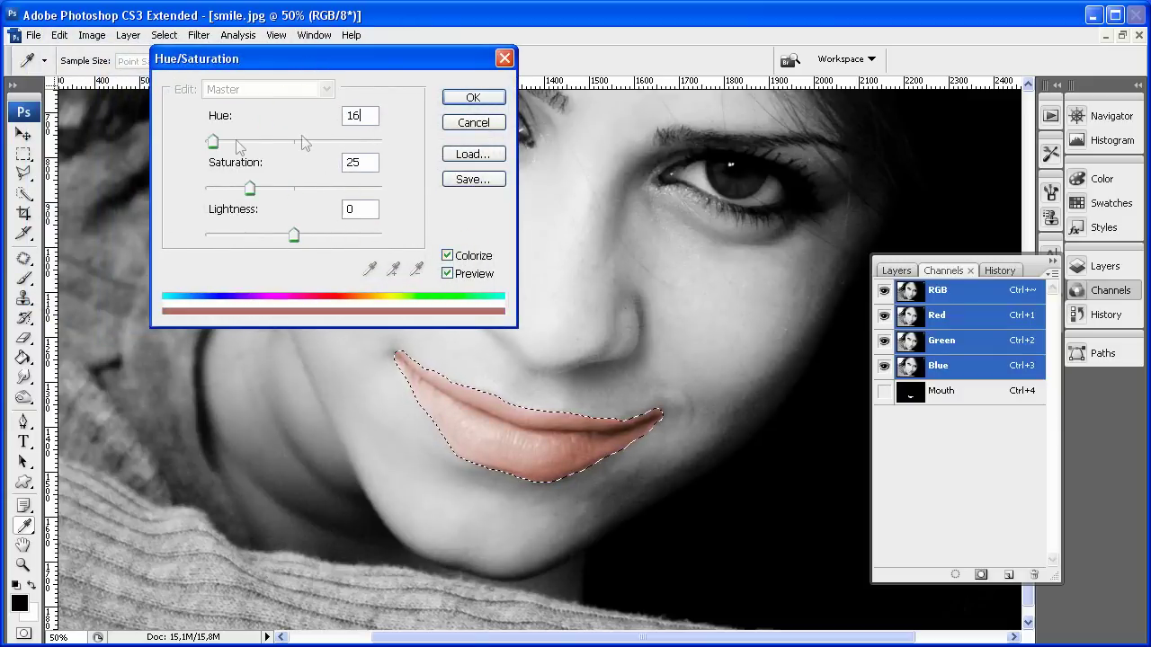
left_click_drag(212, 144, 177, 144)
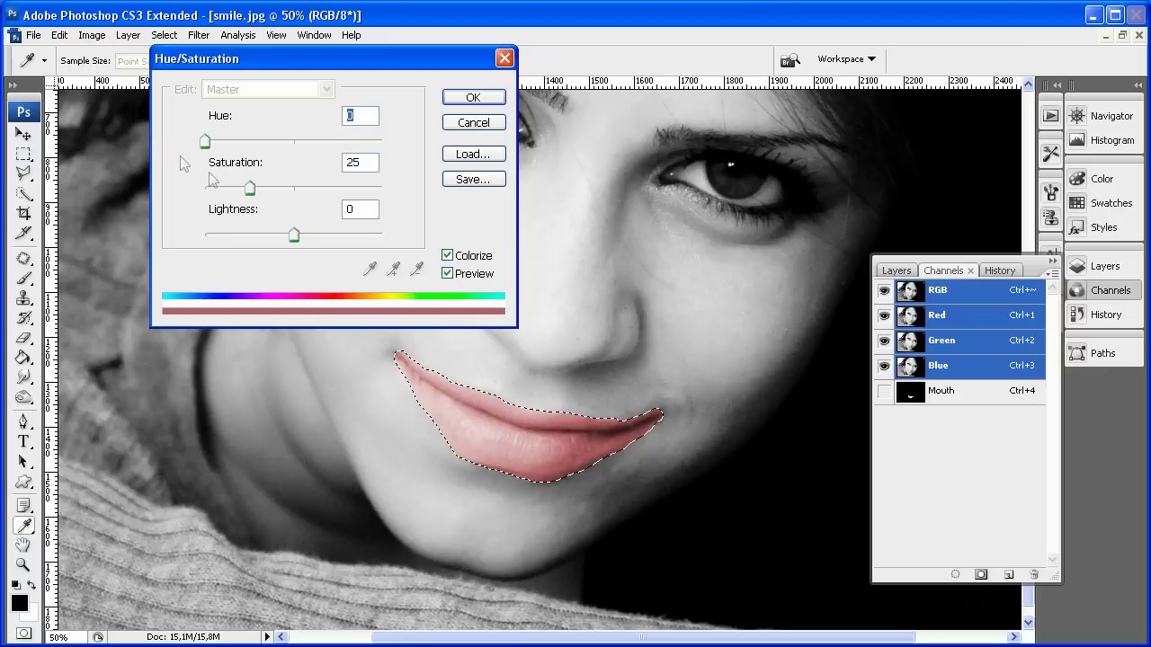
left_click_drag(253, 196, 242, 196)
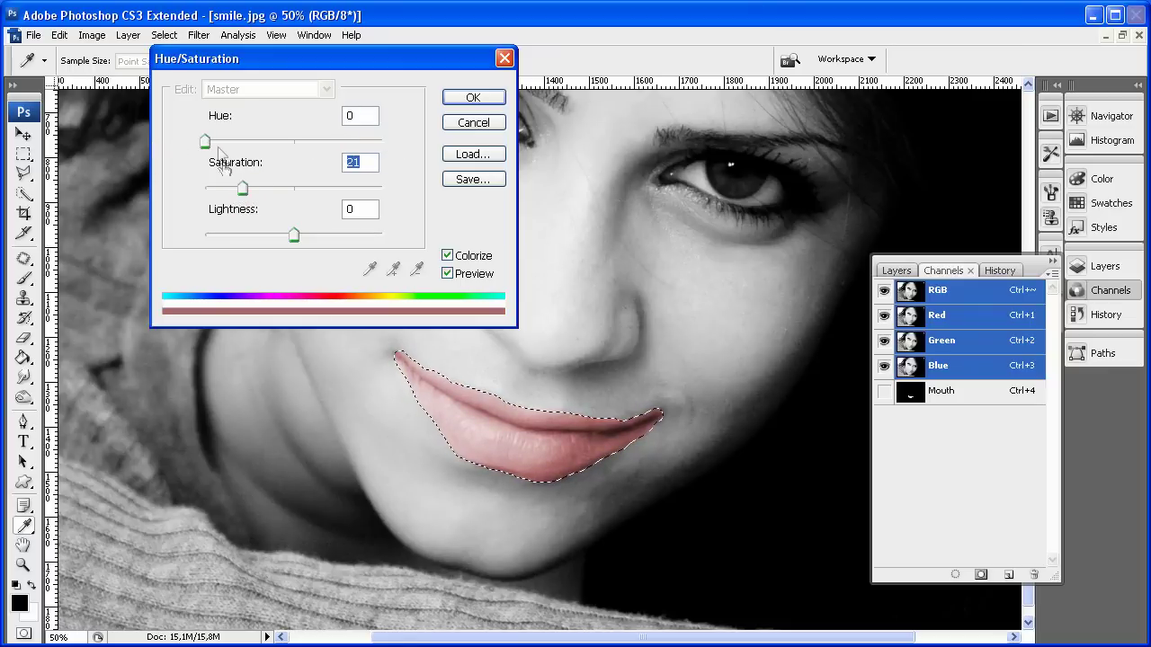
left_click_drag(205, 142, 215, 143)
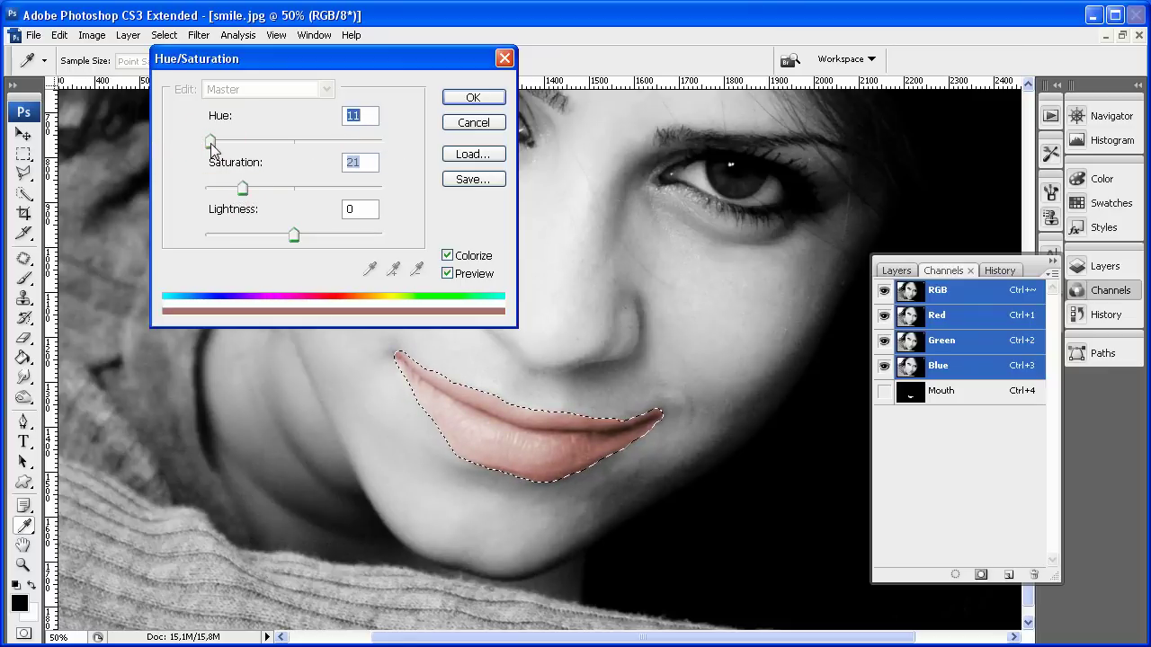
mouse_move(243, 189)
left_mouse_down()
mouse_move(252, 190)
mouse_move(235, 200)
left_mouse_up()
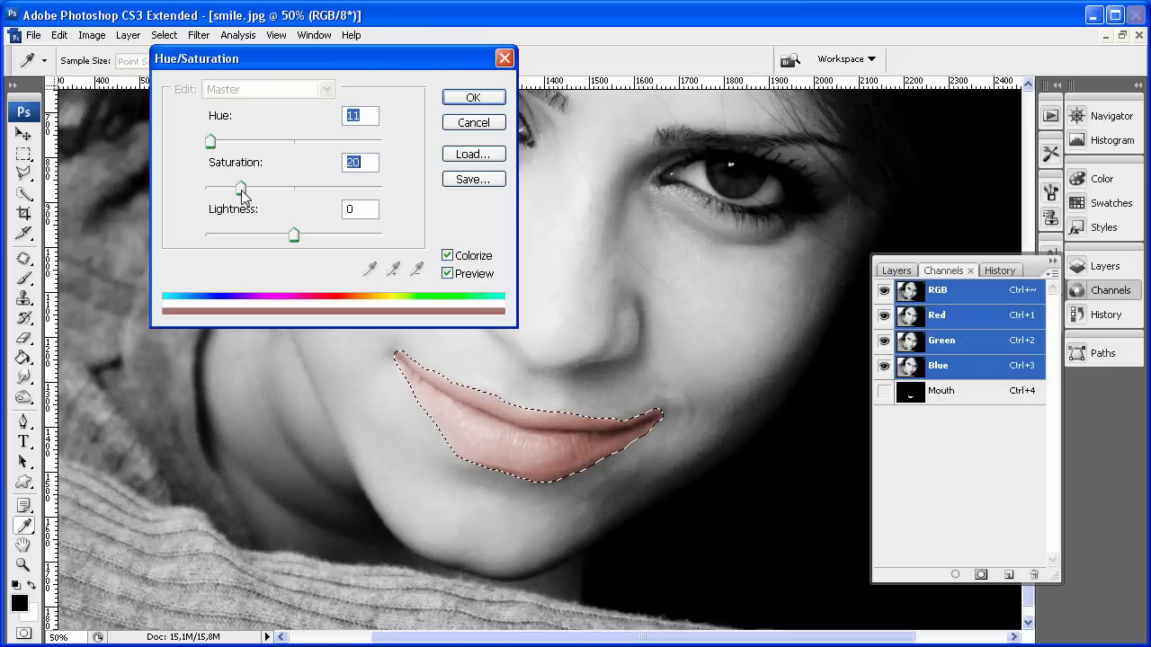
left_click(473, 97)
key("b")
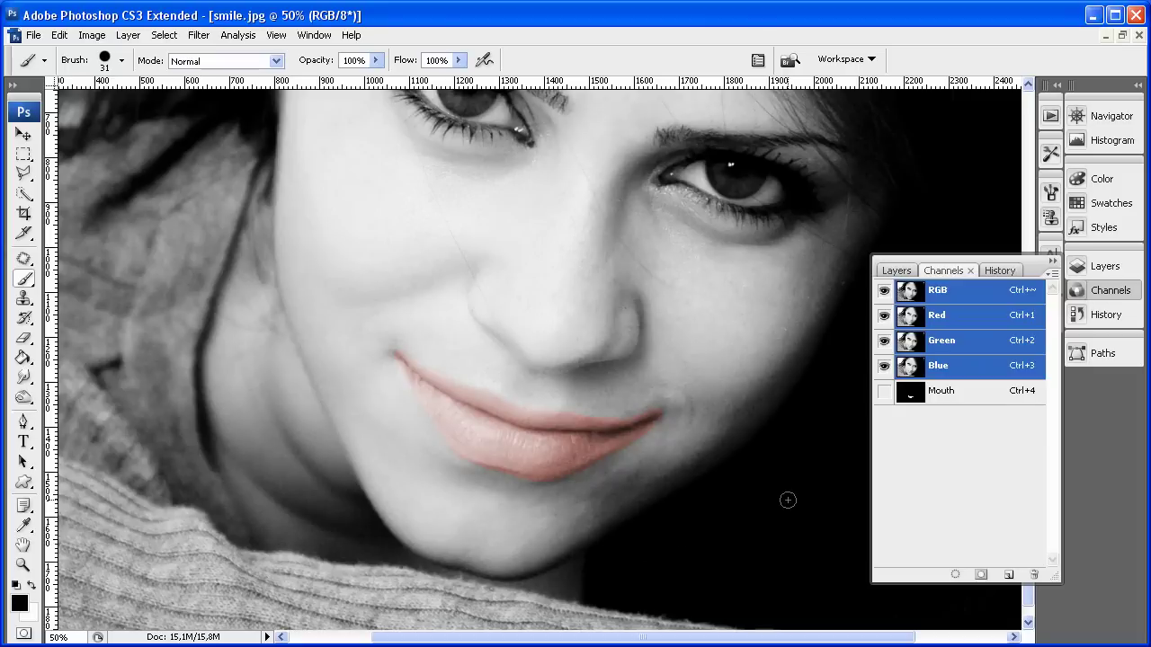
Reload the Mouth selection, apply Hue/Saturation at Hue -7 and Saturation +17, then deselect.
left_click(92, 35)
mouse_move(134, 79)
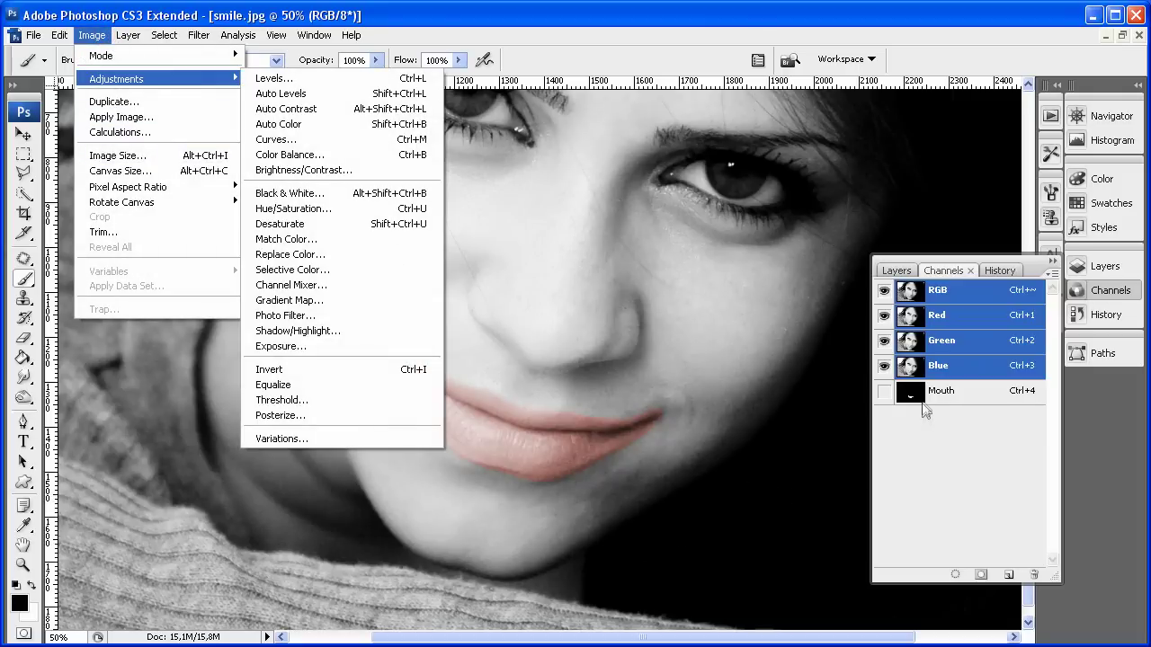
left_click(911, 396, "ctrl")
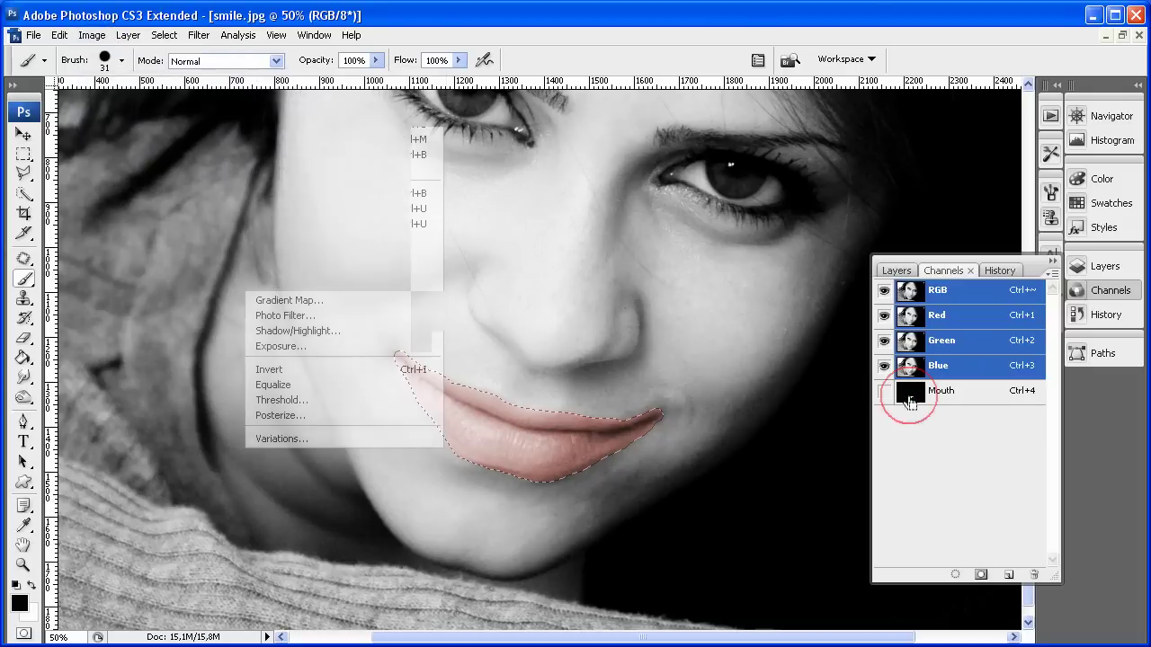
left_click(92, 35)
mouse_move(117, 79)
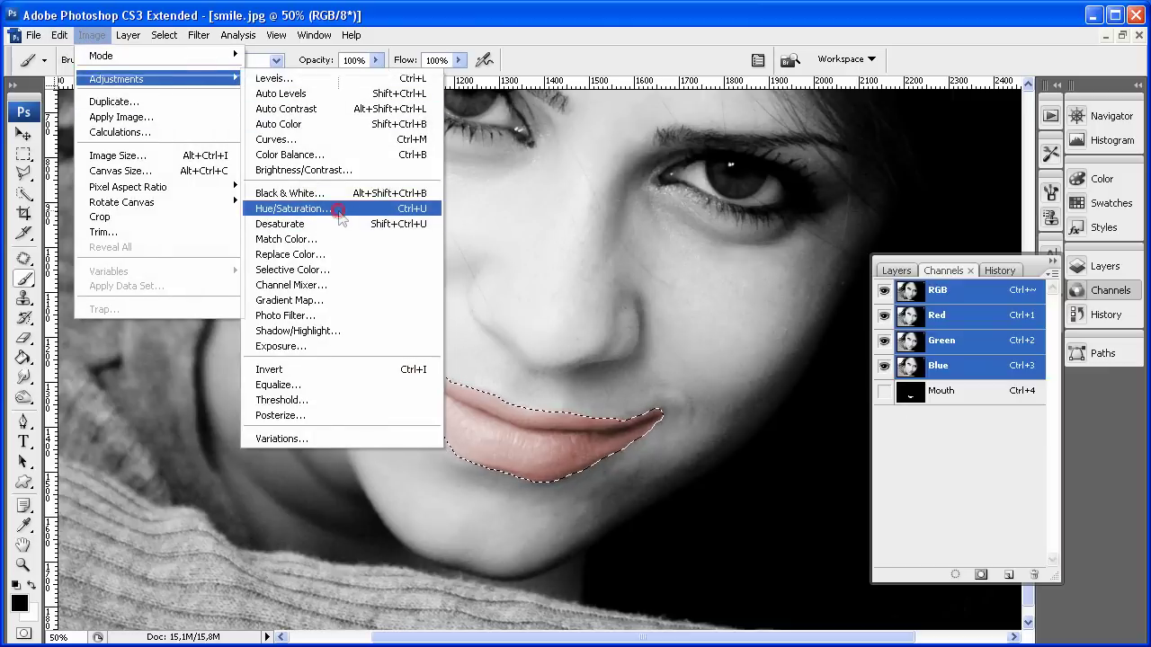
left_click(297, 207)
mouse_move(294, 142)
left_mouse_down()
mouse_move(187, 155)
mouse_move(381, 147)
mouse_move(290, 155)
left_mouse_up()
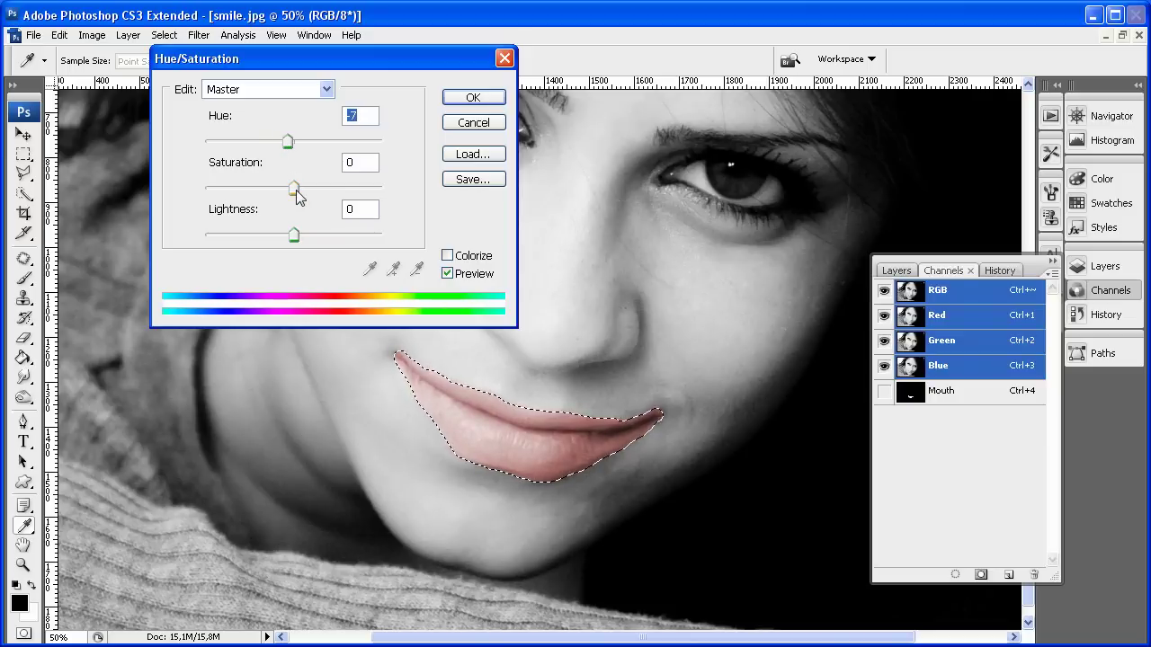
left_click_drag(293, 184, 309, 187)
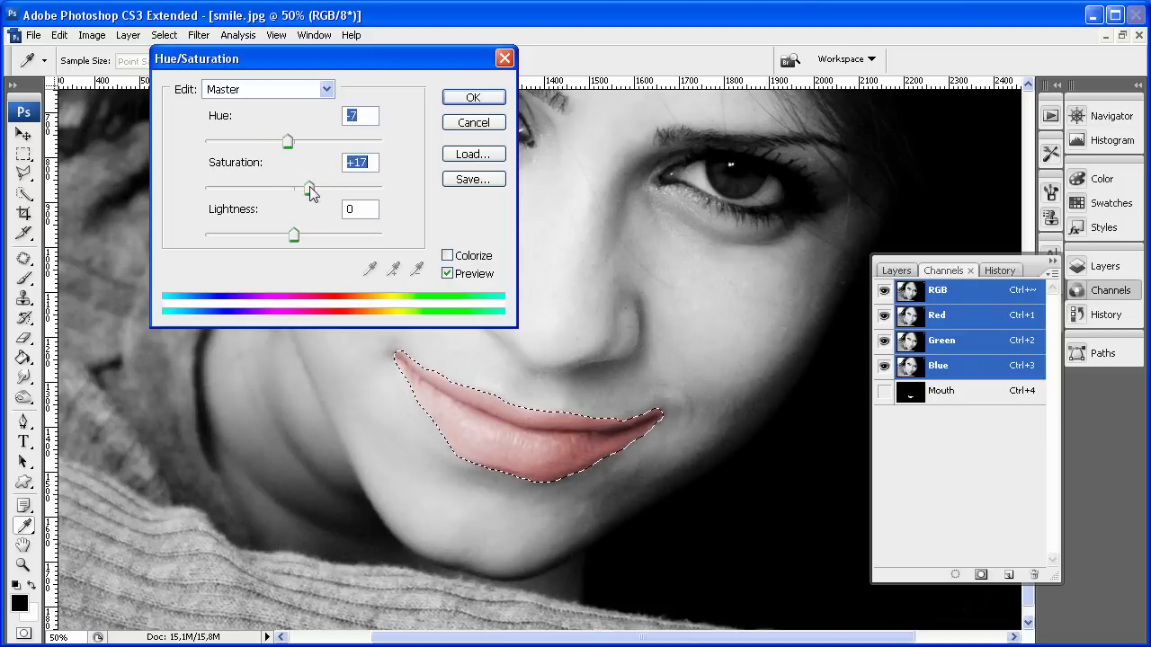
left_click(473, 98)
key("ctrl+d")
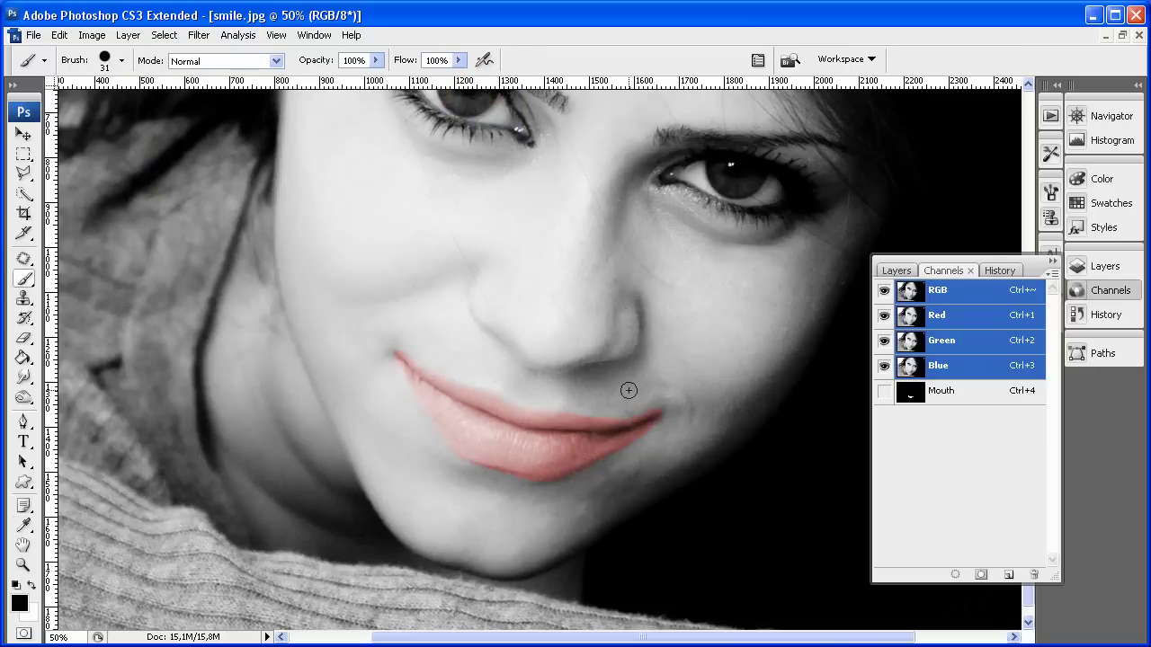
Dismiss the Adjustments menu without applying anything and zoom in to frame the pink lips.
left_click(91, 35)
mouse_move(162, 79)
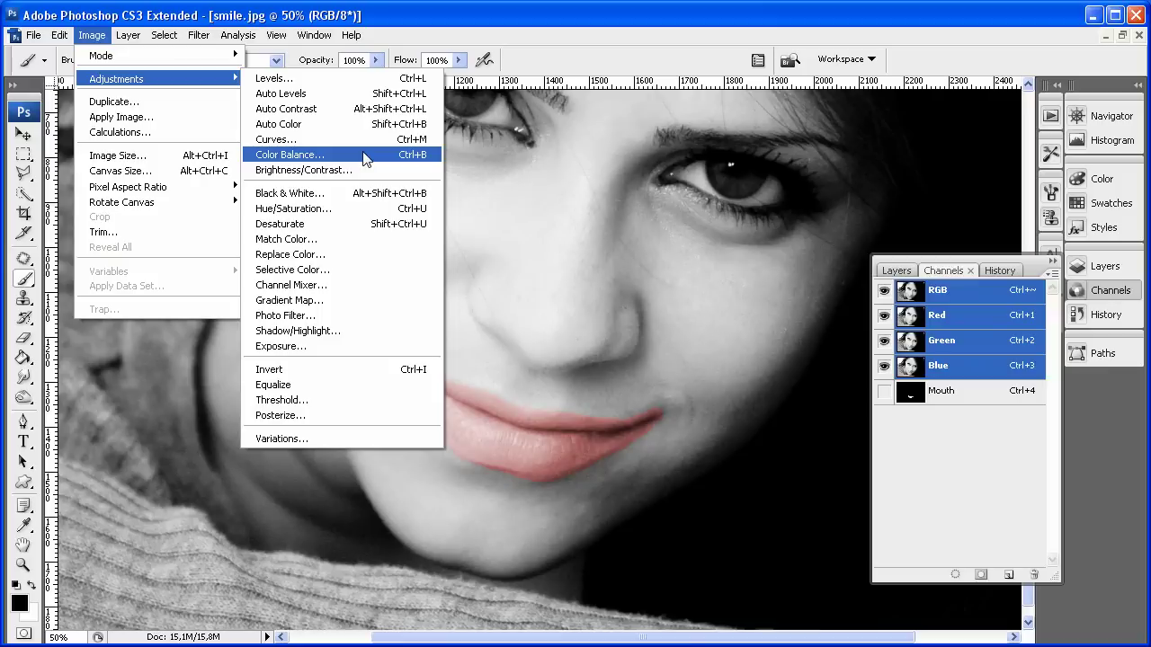
left_click(733, 486)
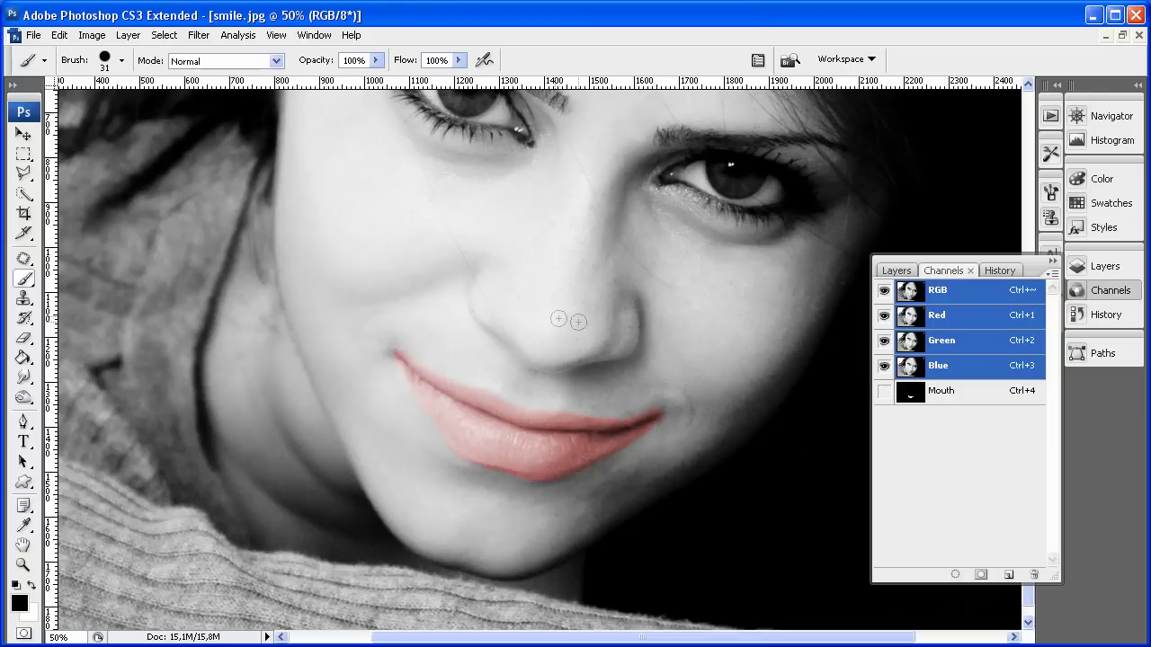
mouse_move(522, 344)
left_mouse_down()
mouse_move(555, 470)
mouse_move(555, 324)
mouse_move(556, 442)
left_mouse_up()
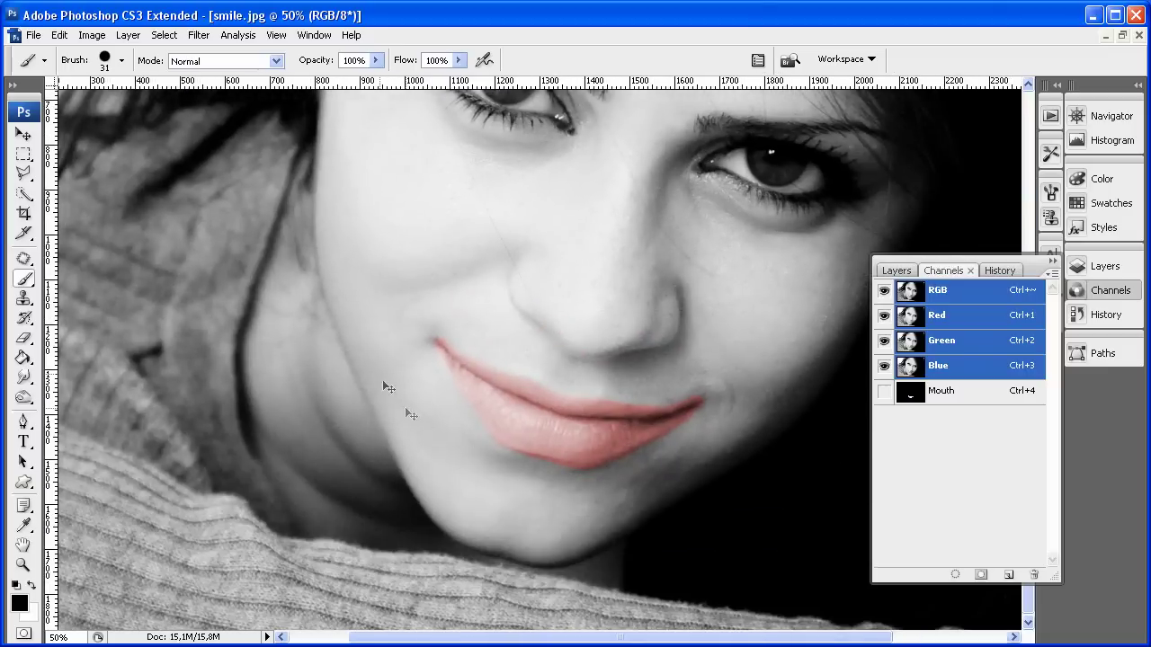
left_click_drag(296, 290, 545, 547)
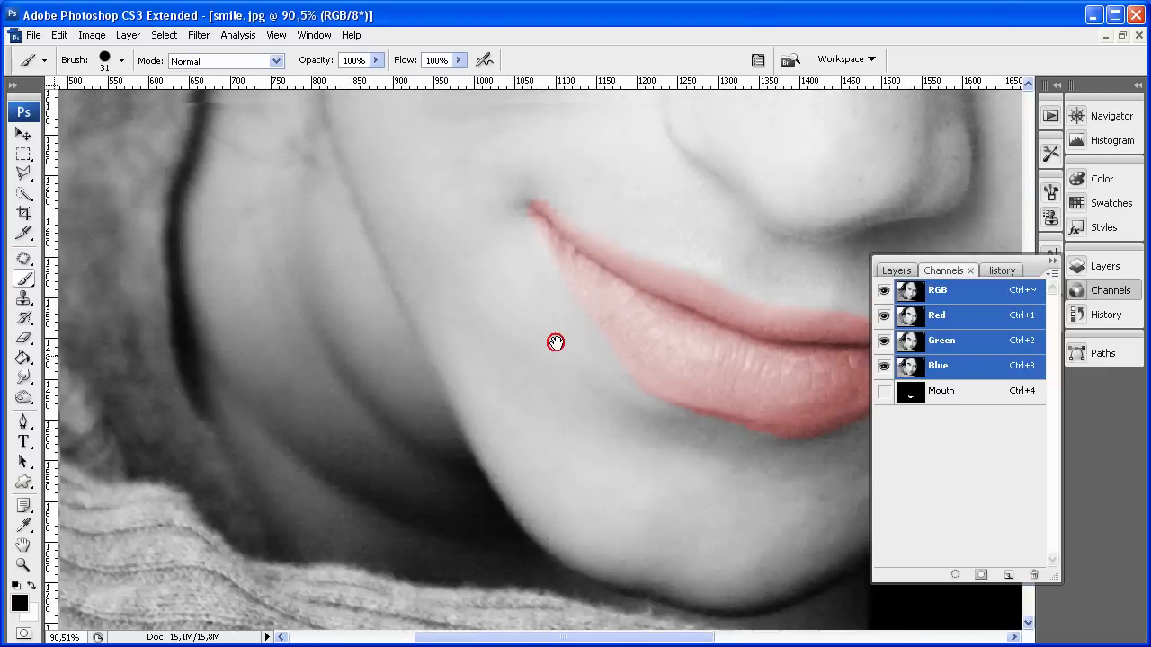
left_click_drag(552, 342, 603, 486)
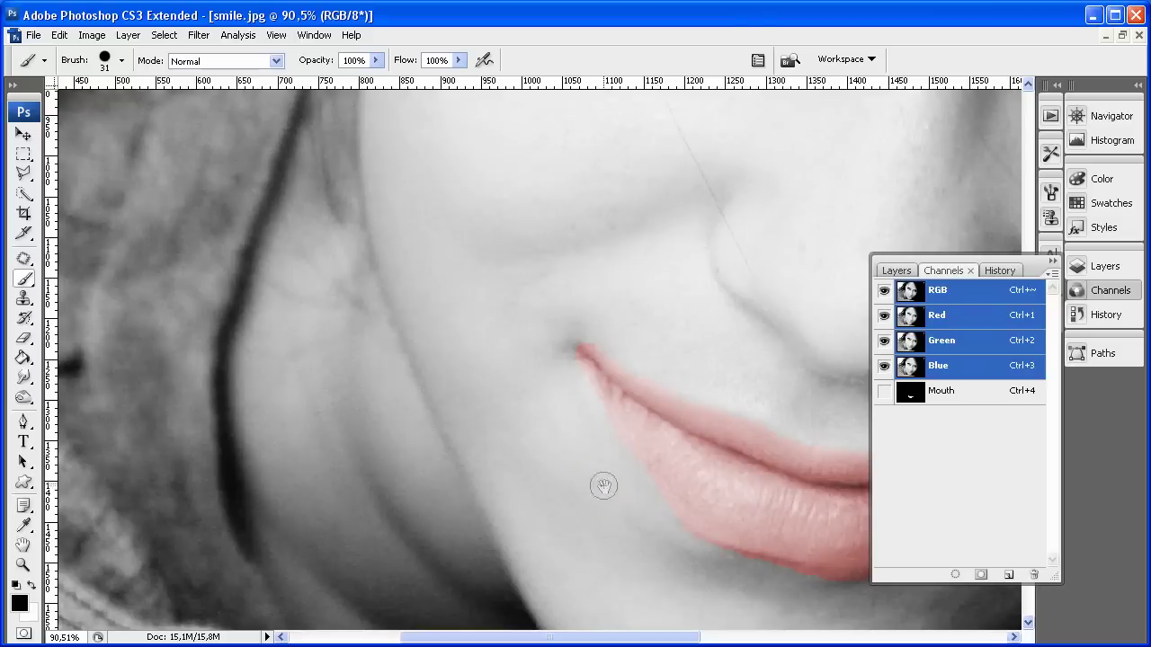
With the Polygonal Lasso, trace the face outline along the jaw and under the chin.
left_click(23, 173)
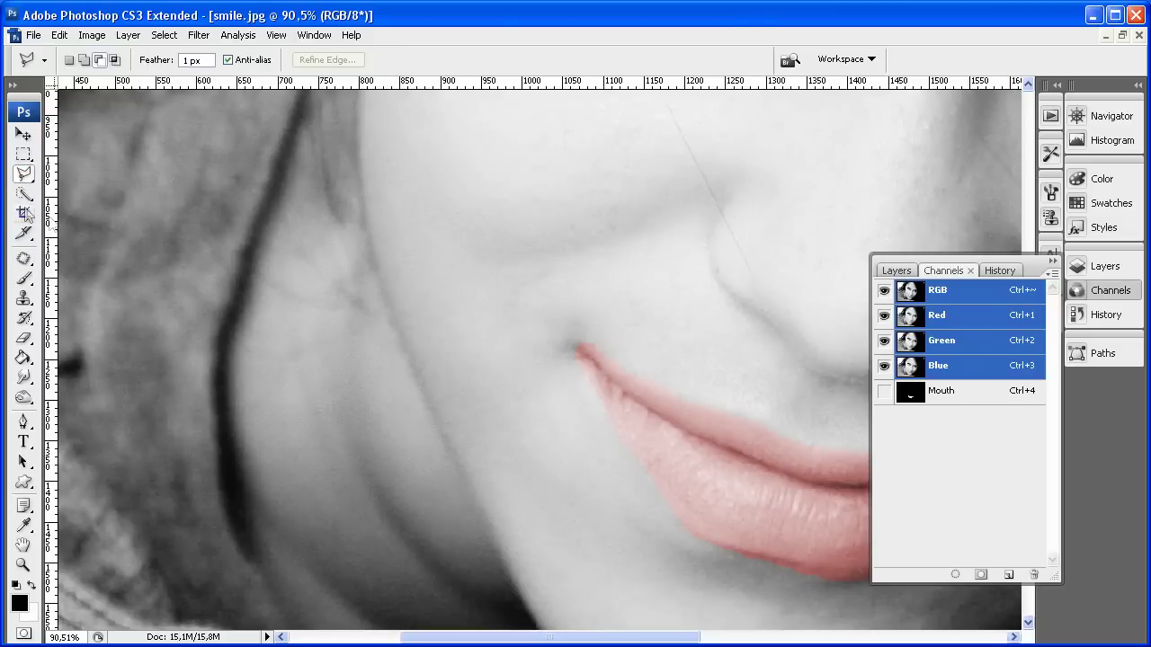
left_click_drag(19, 177, 72, 188)
left_click(388, 279)
left_click(459, 469)
scroll(543, 444, "down", 2)
left_click(491, 393)
left_click(607, 550)
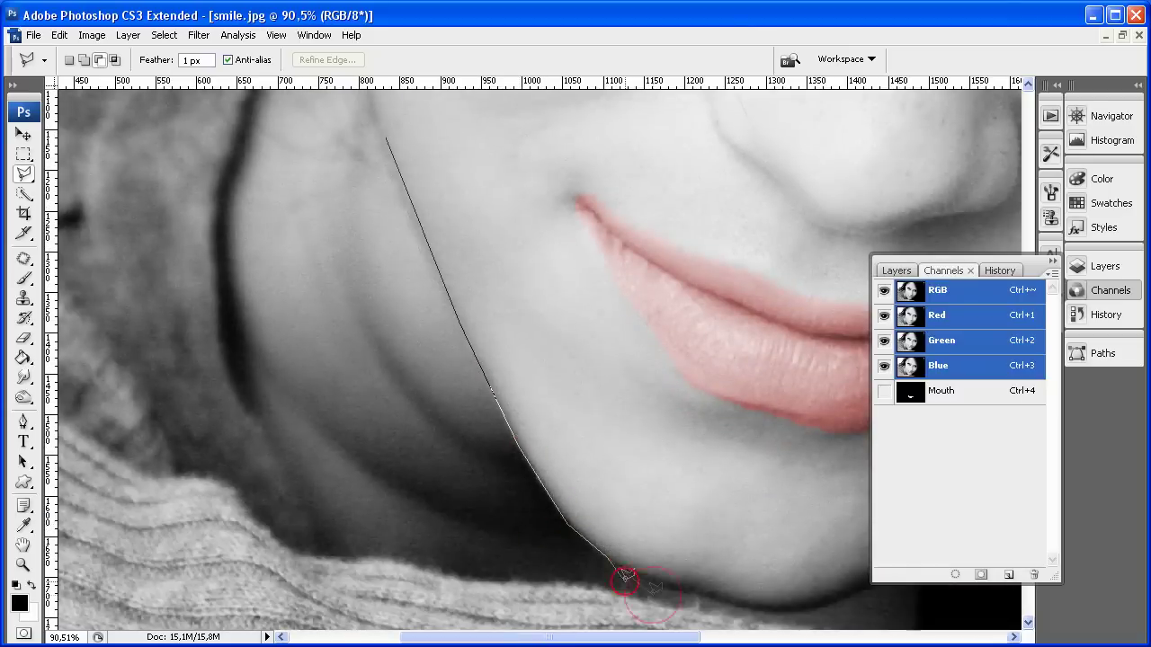
scroll(719, 594, "down", 1)
left_click(751, 597)
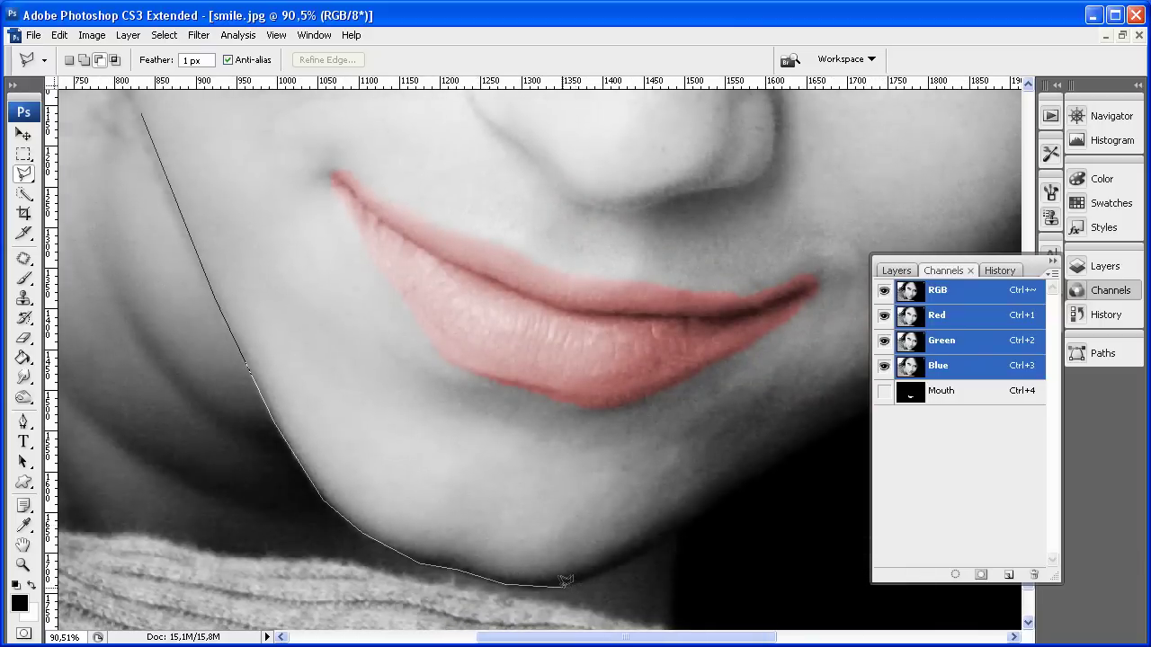
left_click(667, 543)
scroll(666, 543, "right", 4)
left_click(816, 438)
scroll(687, 415, "up", 1)
scroll(688, 415, "right", 2)
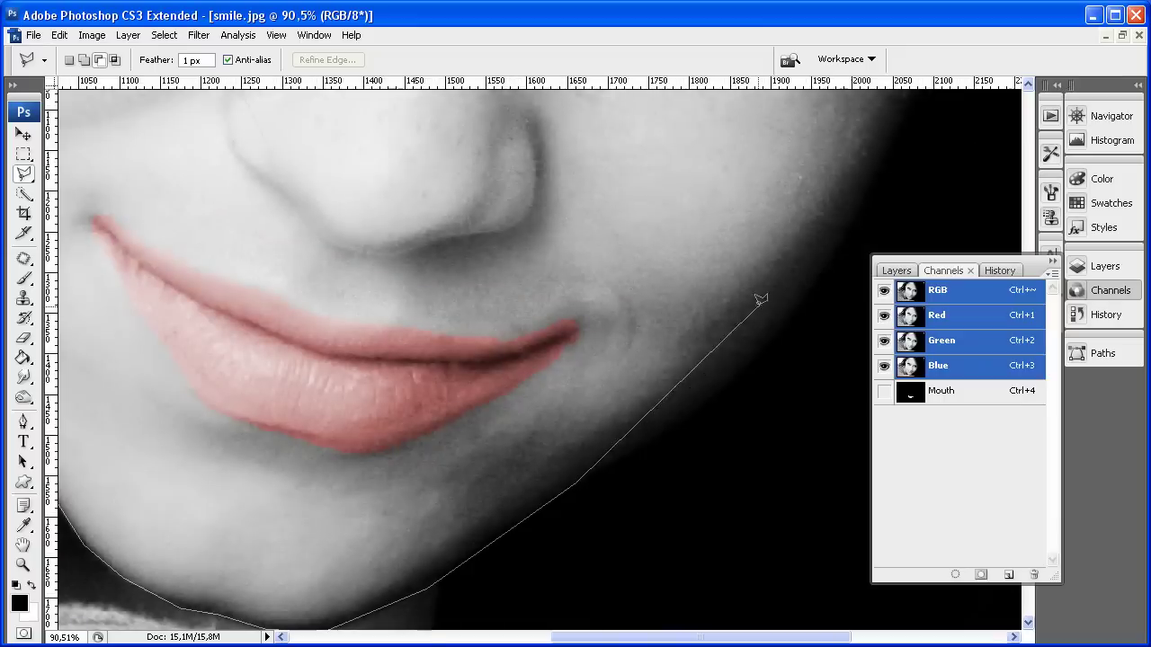
left_click(707, 402)
left_click(814, 287)
Continue the outline up the right cheek, past the eye corner, to the temple hairline.
scroll(863, 245, "up", 2)
scroll(863, 245, "right", 6)
scroll(663, 257, "up", 2)
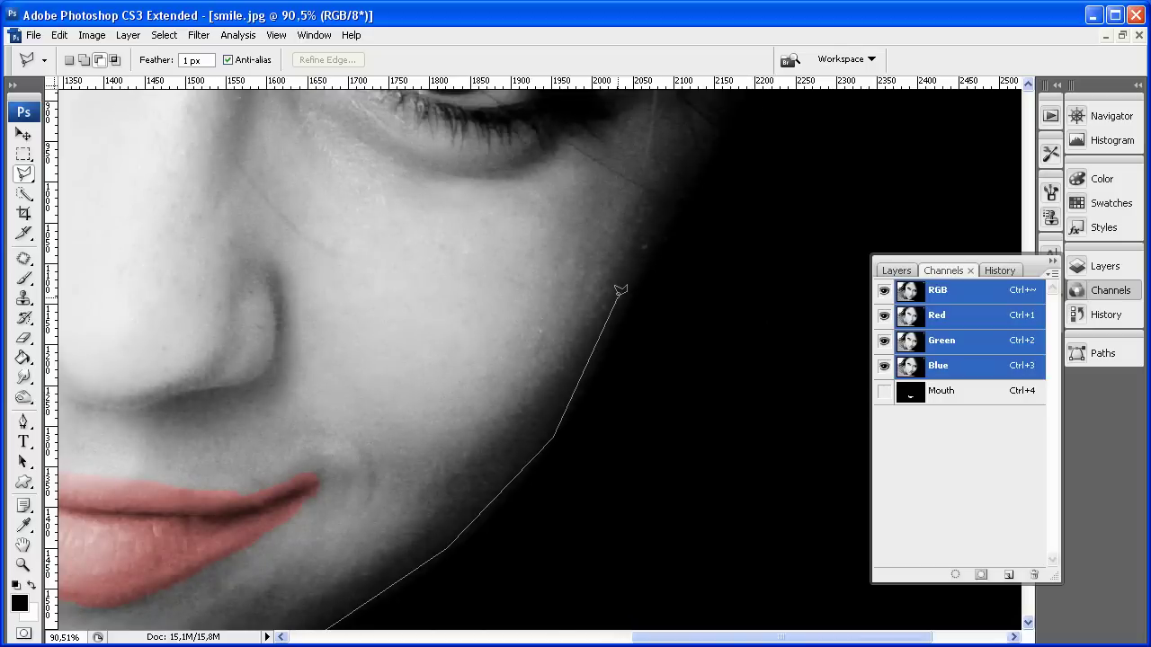
scroll(622, 290, "up", 4)
left_click(676, 364)
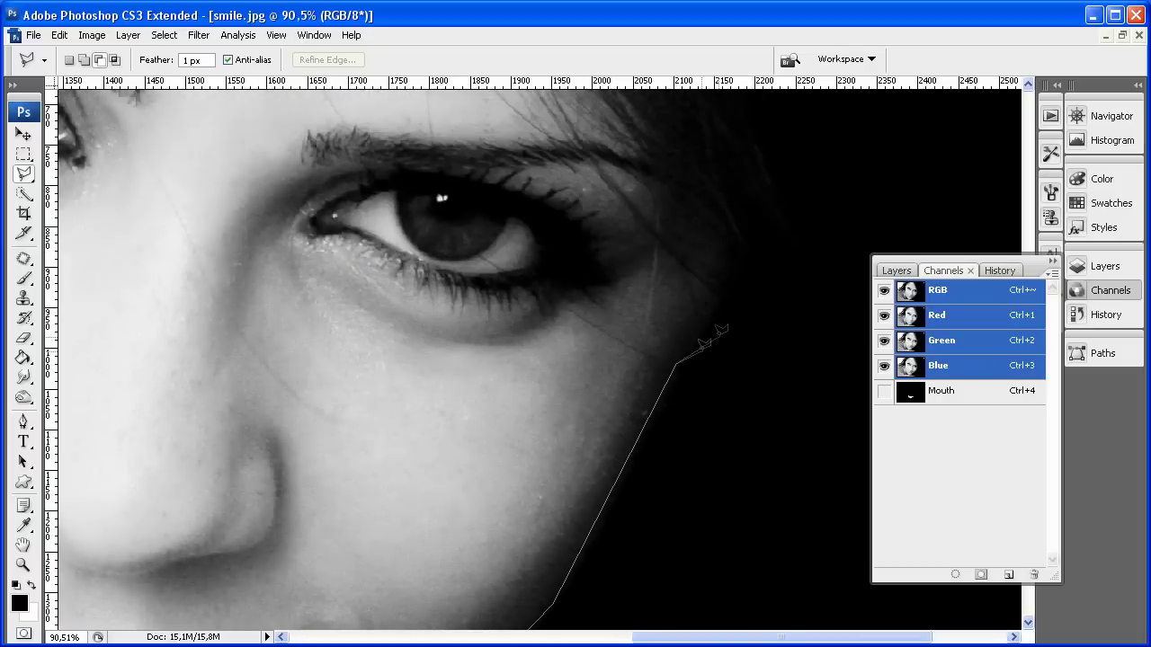
scroll(714, 303, "up", 7)
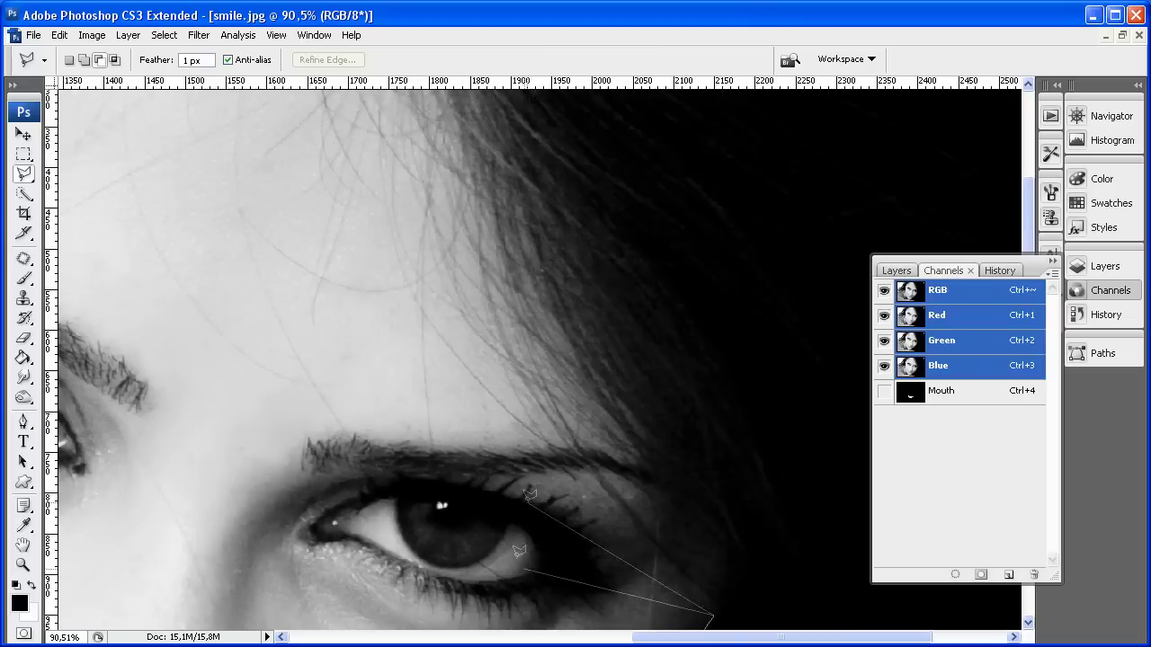
scroll(713, 550, "down", 4)
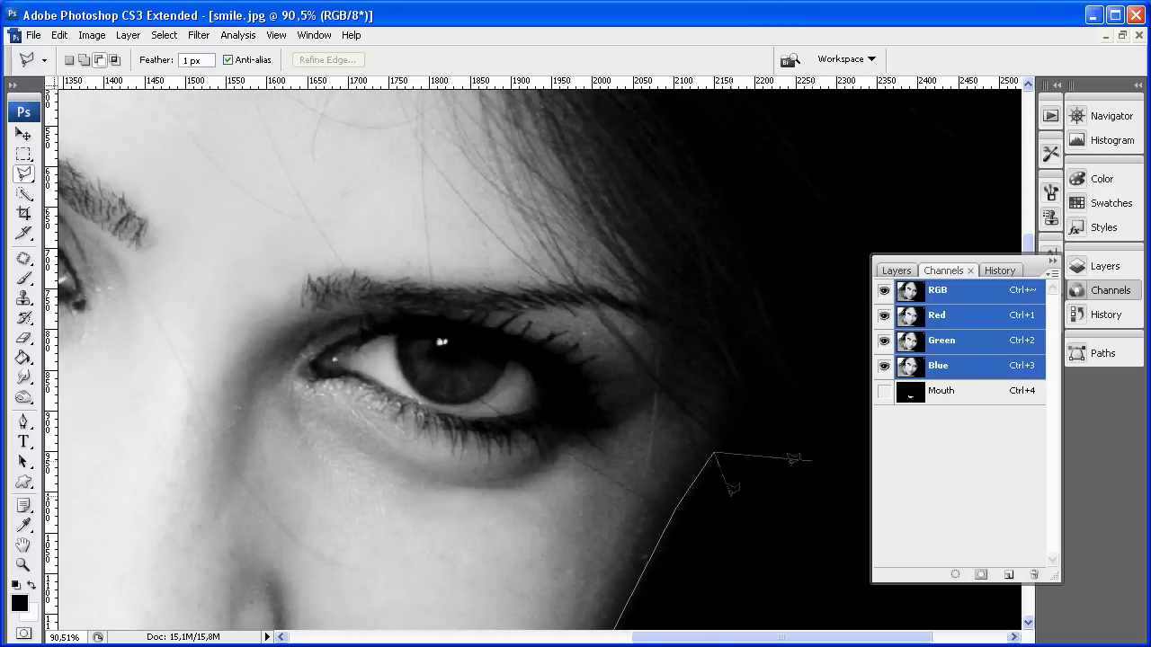
scroll(732, 489, "up", 7)
scroll(665, 477, "down", 3)
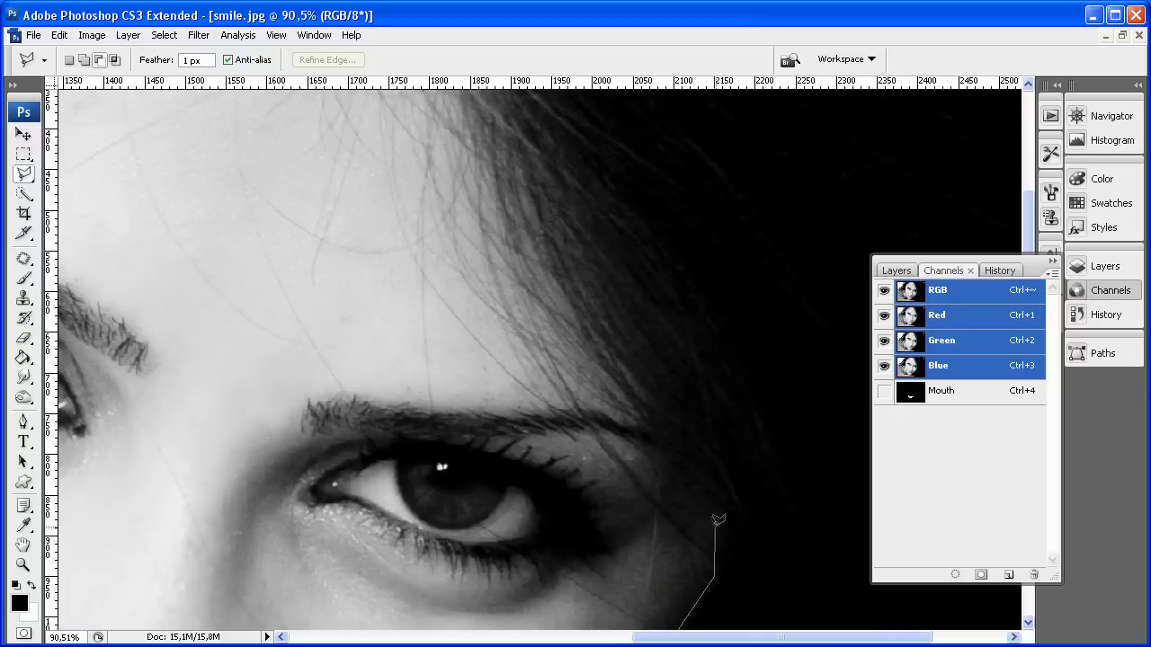
left_click(607, 342)
scroll(539, 314, "up", 4)
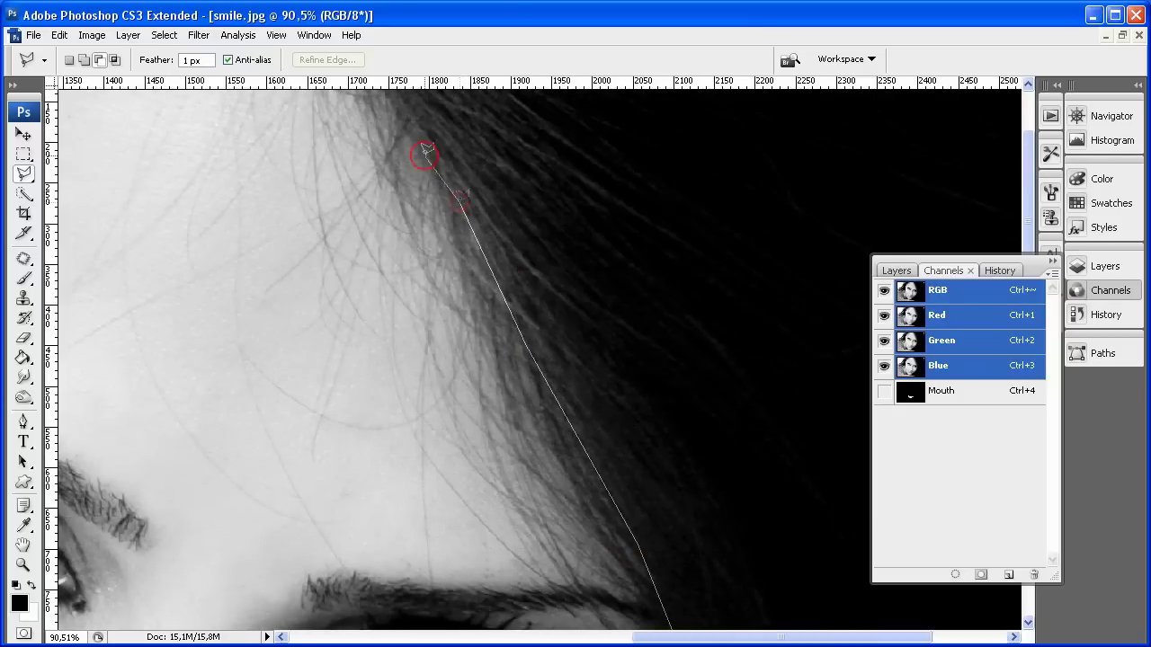
left_click(461, 203)
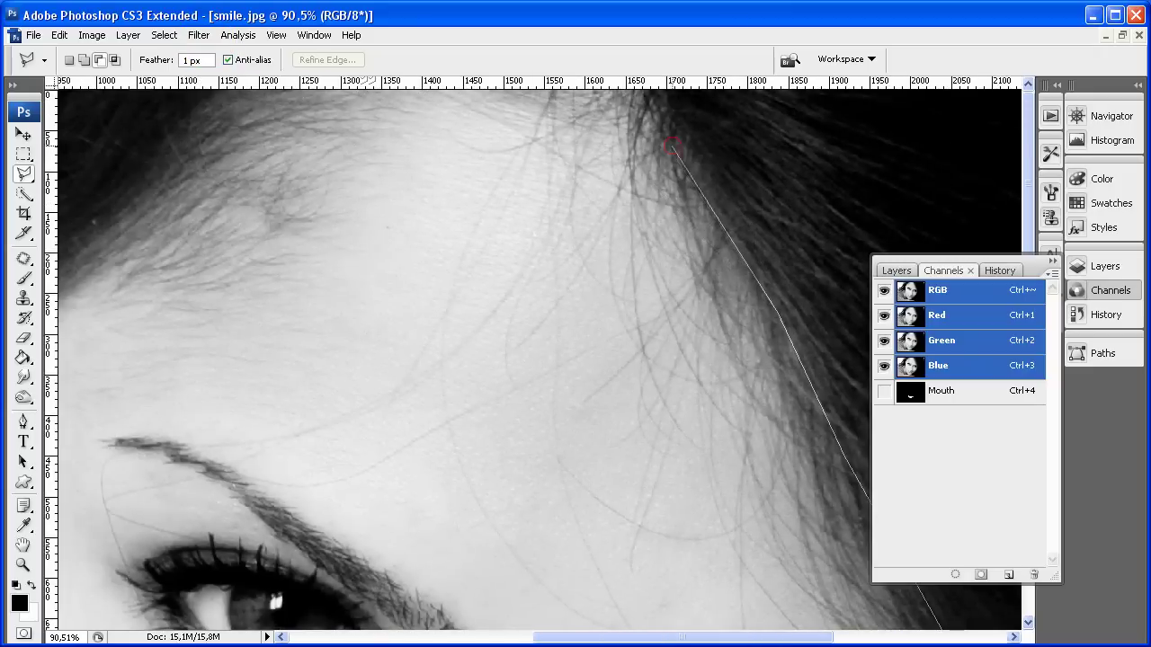
left_click(647, 86)
Trace along the top and left hairline down the left cheek and close the face selection.
left_click(140, 163)
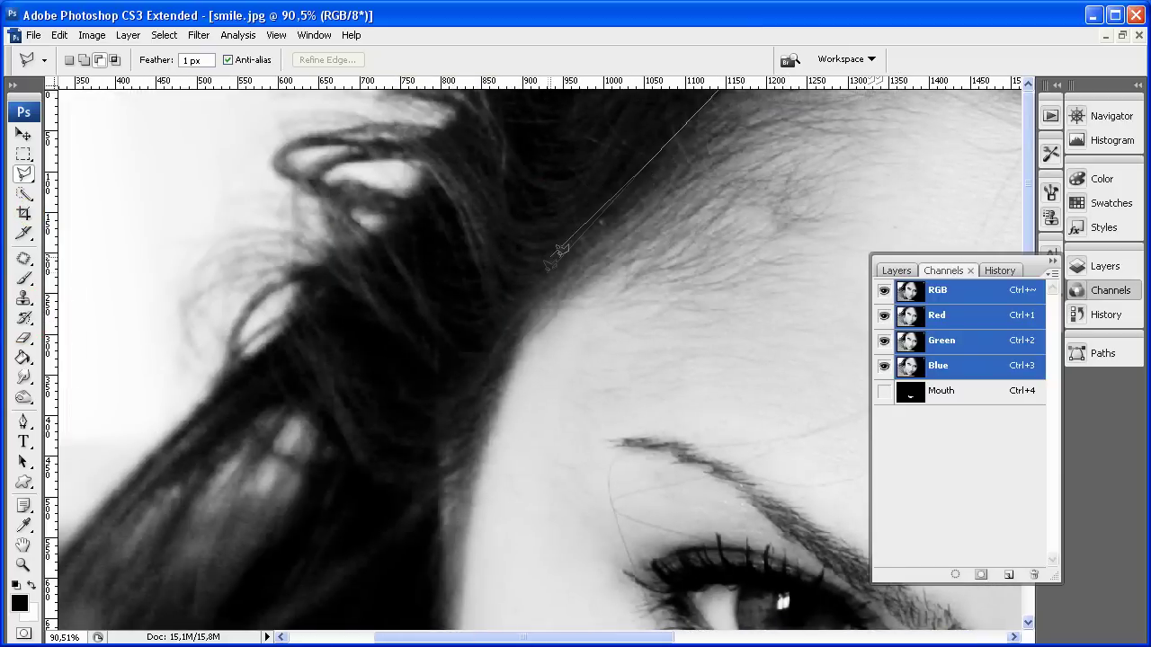
left_click(547, 274)
left_click(493, 382)
left_click(450, 541)
scroll(447, 539, "down", 5)
left_click(444, 499)
scroll(443, 499, "down", 5)
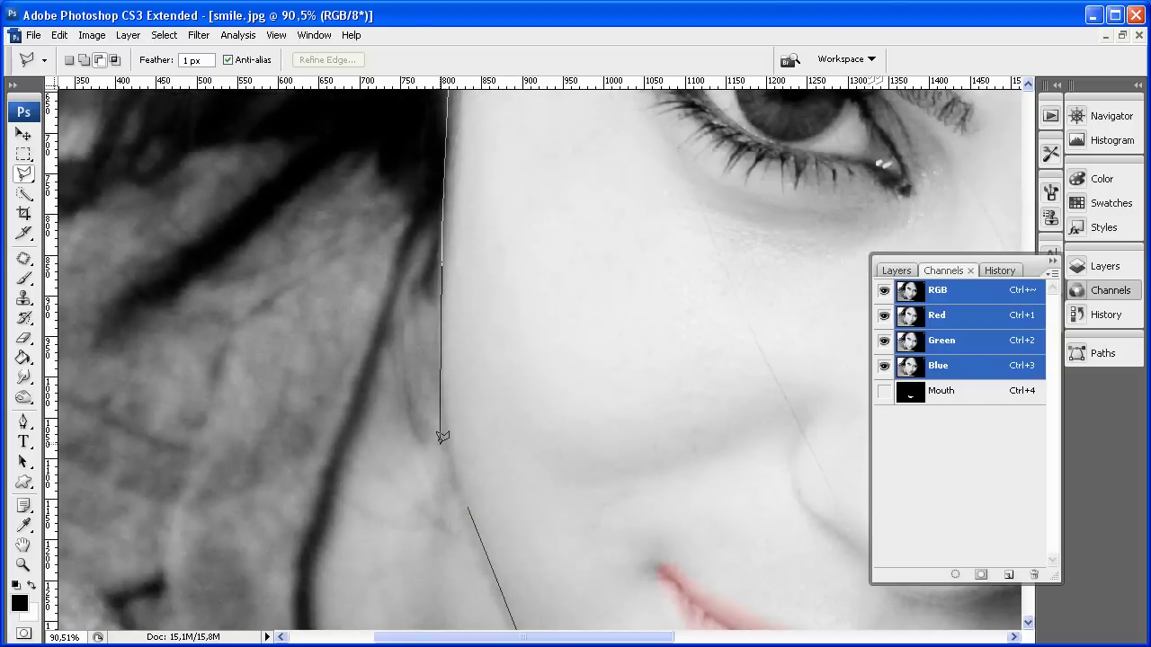
left_click(443, 415)
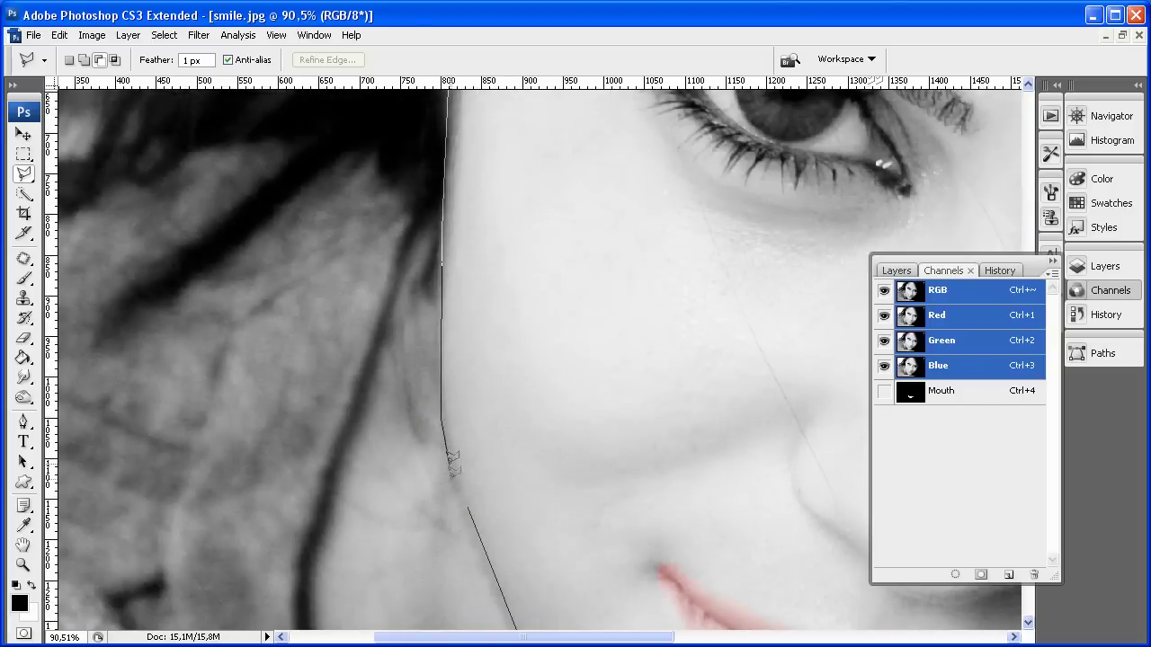
double_click(467, 503)
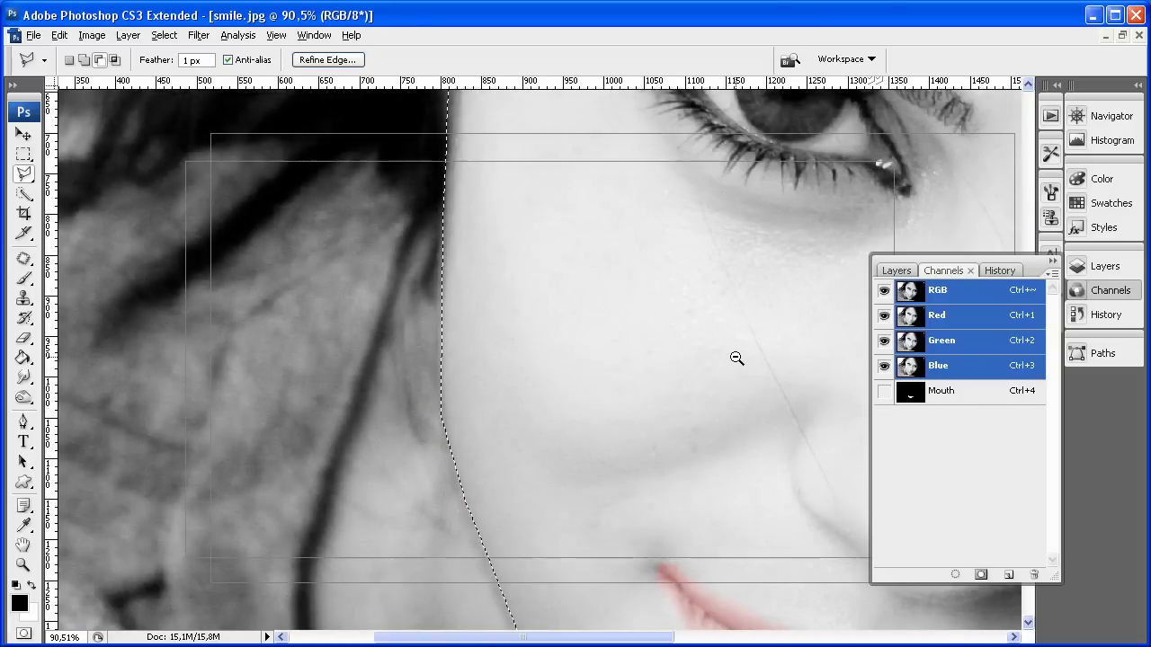
Zoom out and inspect the Mouth channel mask while keeping the face selection.
key("ctrl+minus")
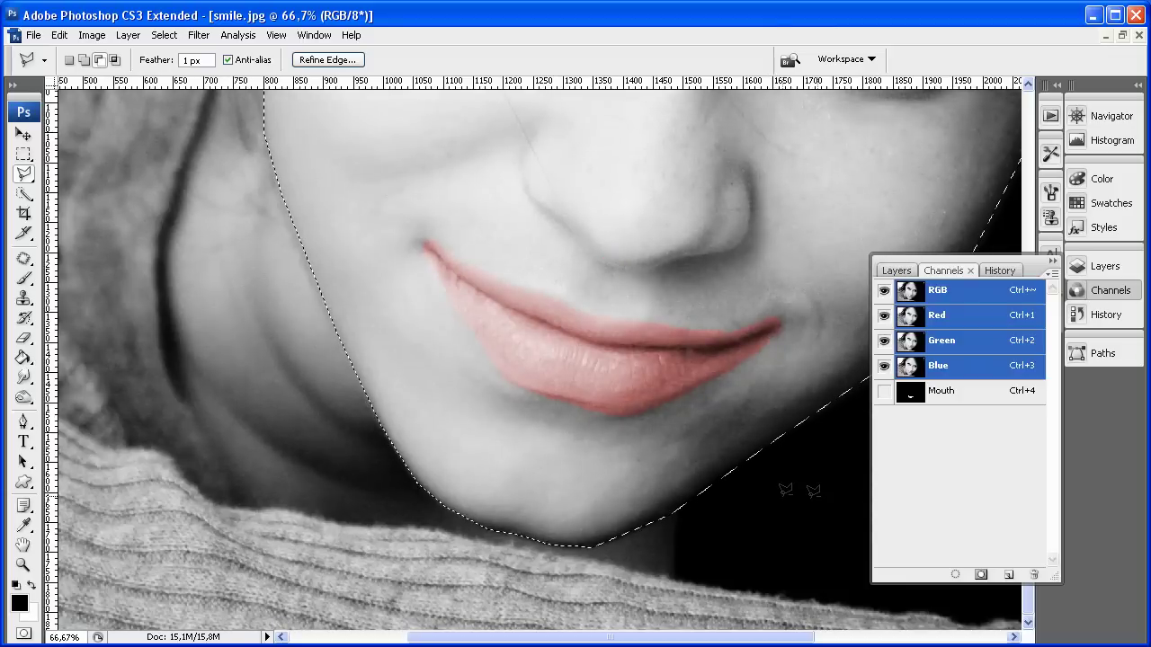
left_click(916, 401, "ctrl")
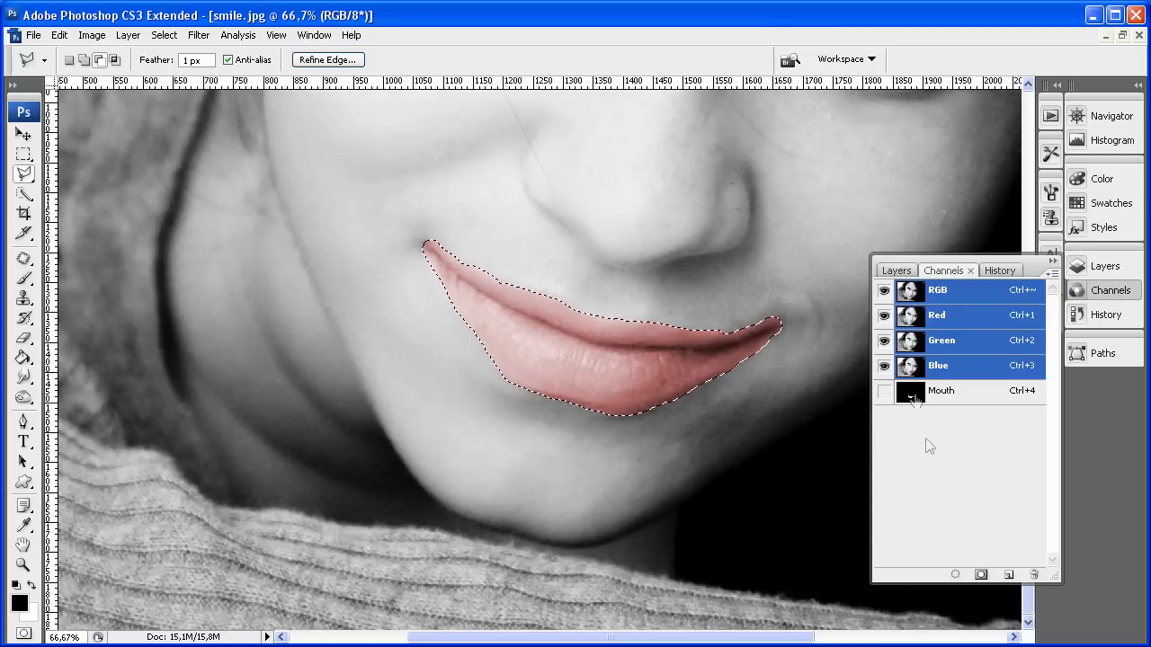
key("ctrl+z")
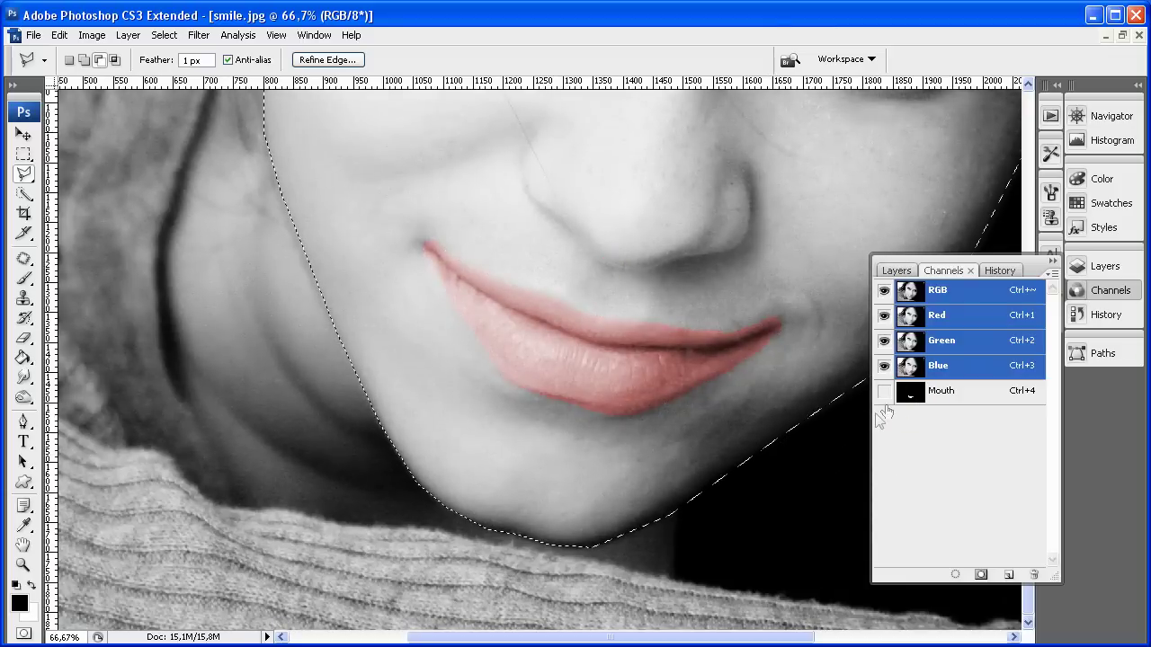
left_click(916, 395)
Subtract the lips from the face selection using the Mouth channel, then bring the eyes into view.
key("ctrl+grave")
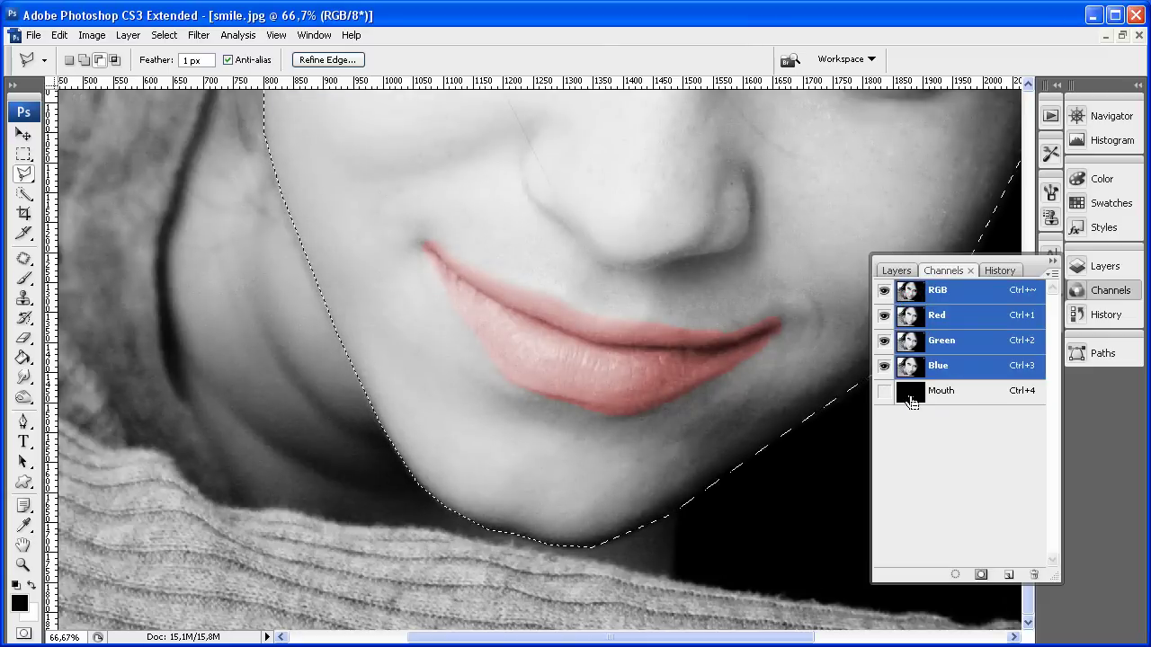
left_click(911, 396, "ctrl+alt")
left_click_drag(671, 350, 663, 475)
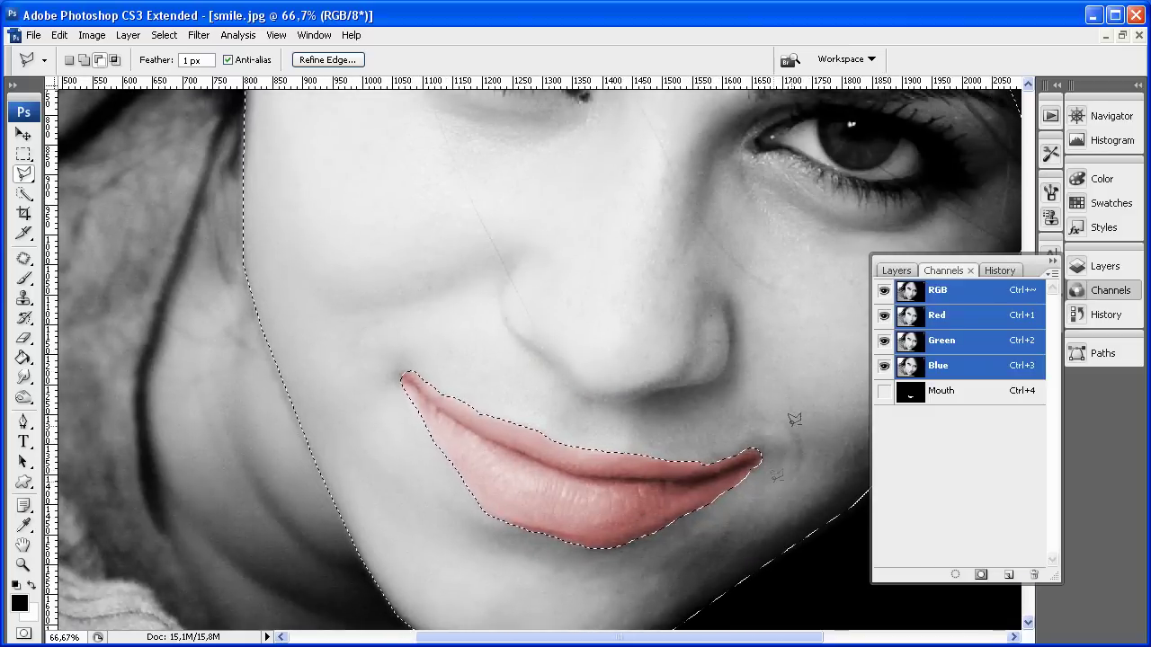
left_click_drag(598, 238, 596, 480)
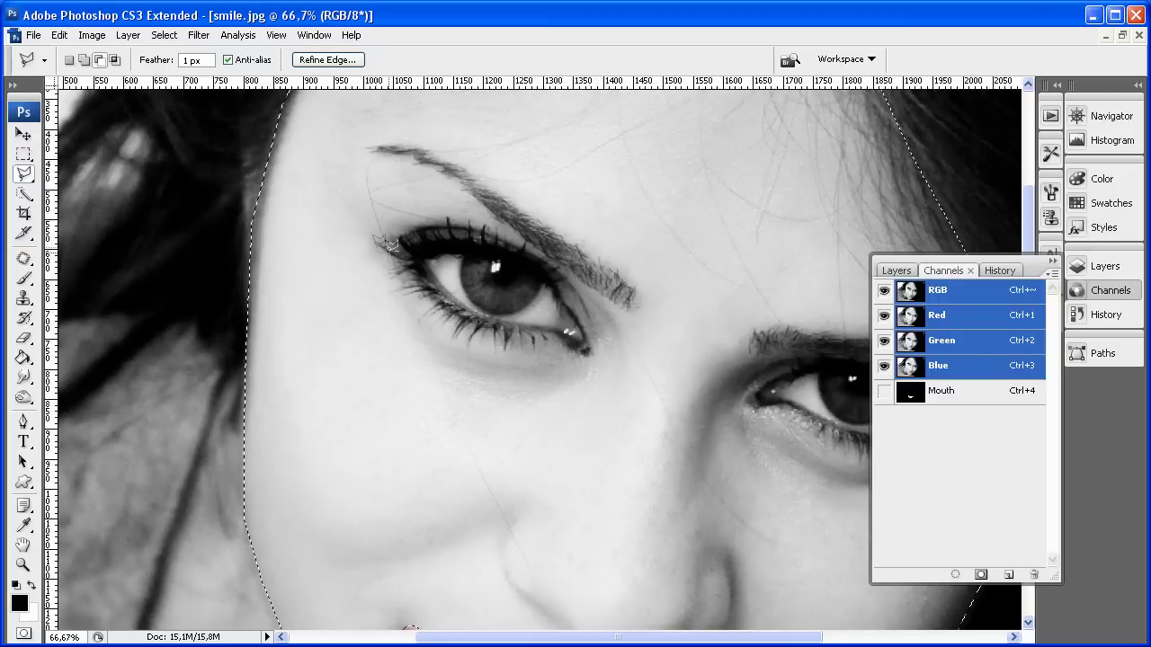
With the lasso in Subtract mode, outline the left eye to remove it from the selection.
left_click(100, 60)
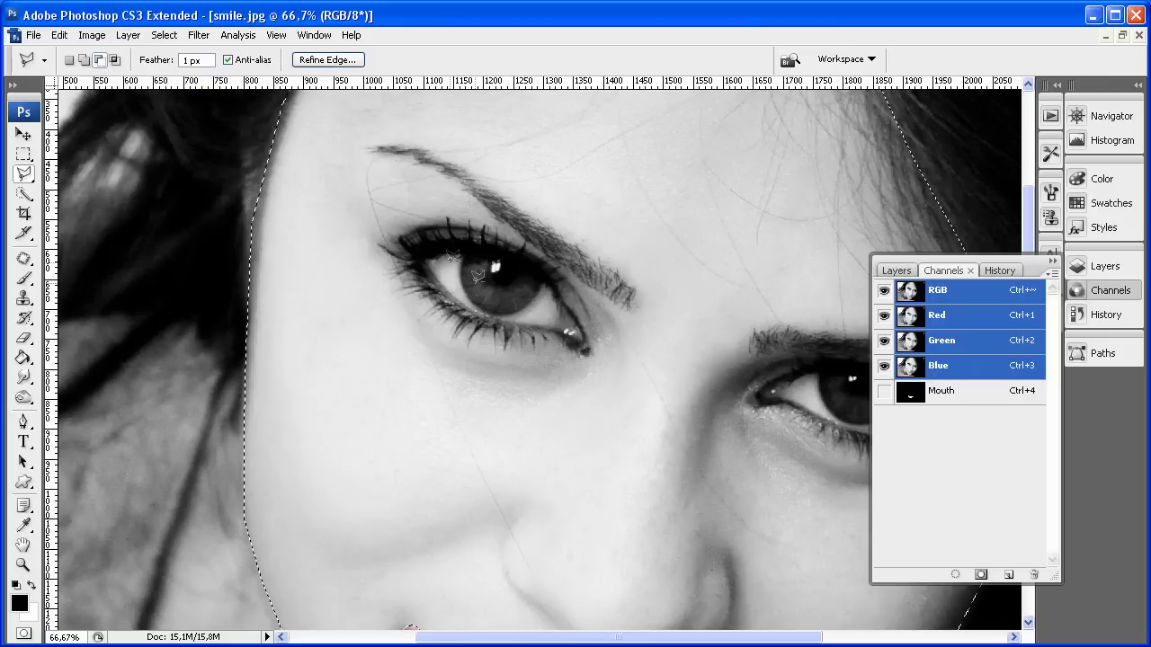
left_click(398, 238)
left_click(482, 229)
left_click(585, 308)
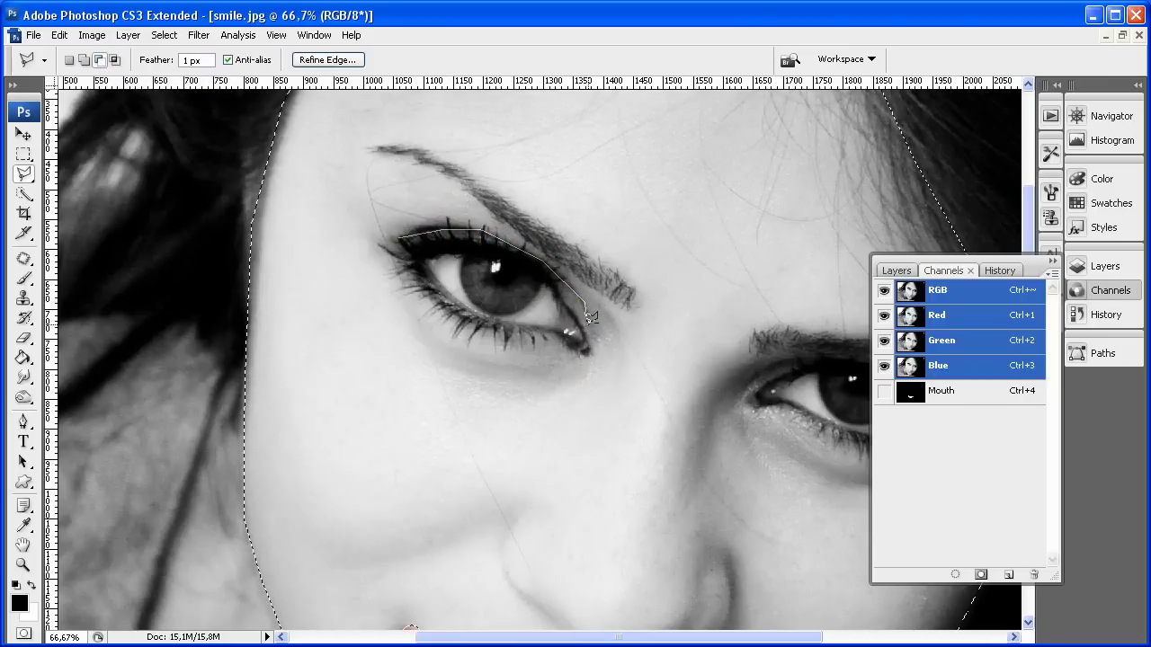
left_click(587, 344)
left_click(565, 343)
left_click(502, 330)
left_click(400, 231)
Outline the right eye to remove it from the face selection.
left_click_drag(709, 406, 482, 395)
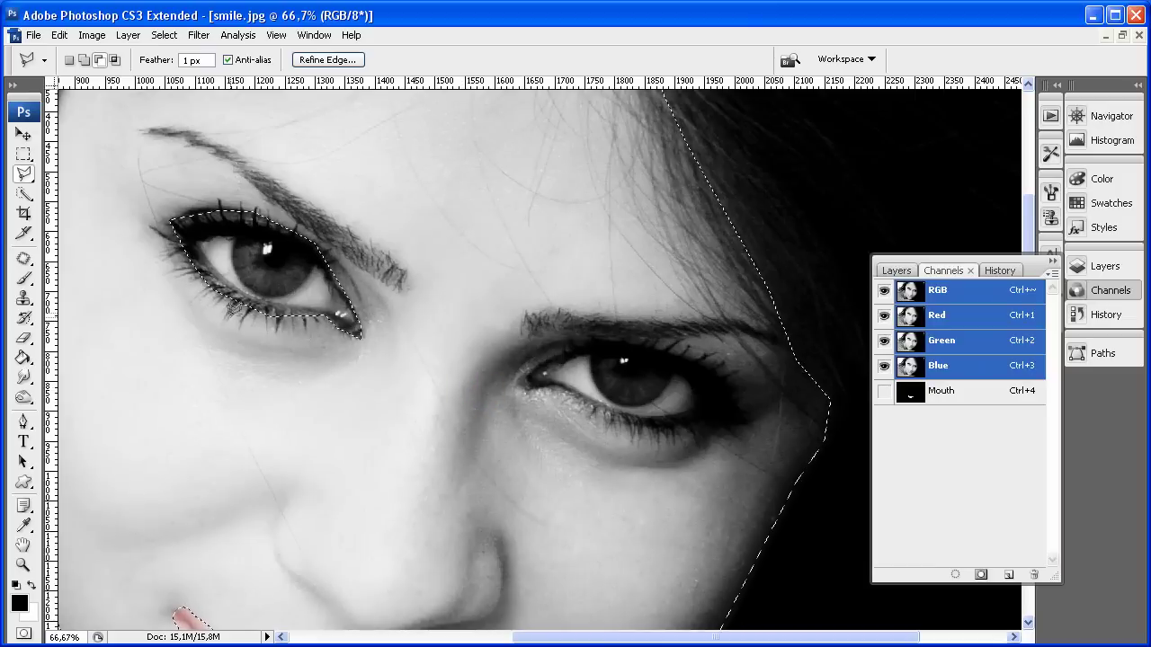
left_click(528, 375)
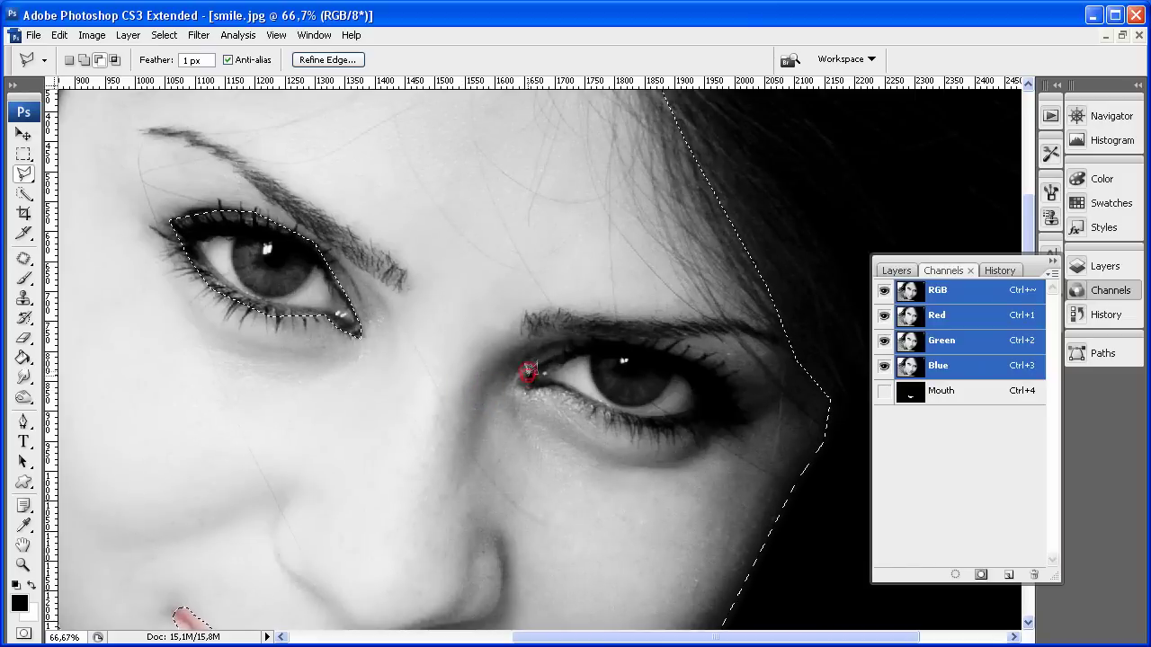
left_click(557, 353)
left_click(599, 345)
left_click(615, 344)
left_click(705, 363)
left_click(735, 416)
left_click(622, 413)
left_click(619, 410)
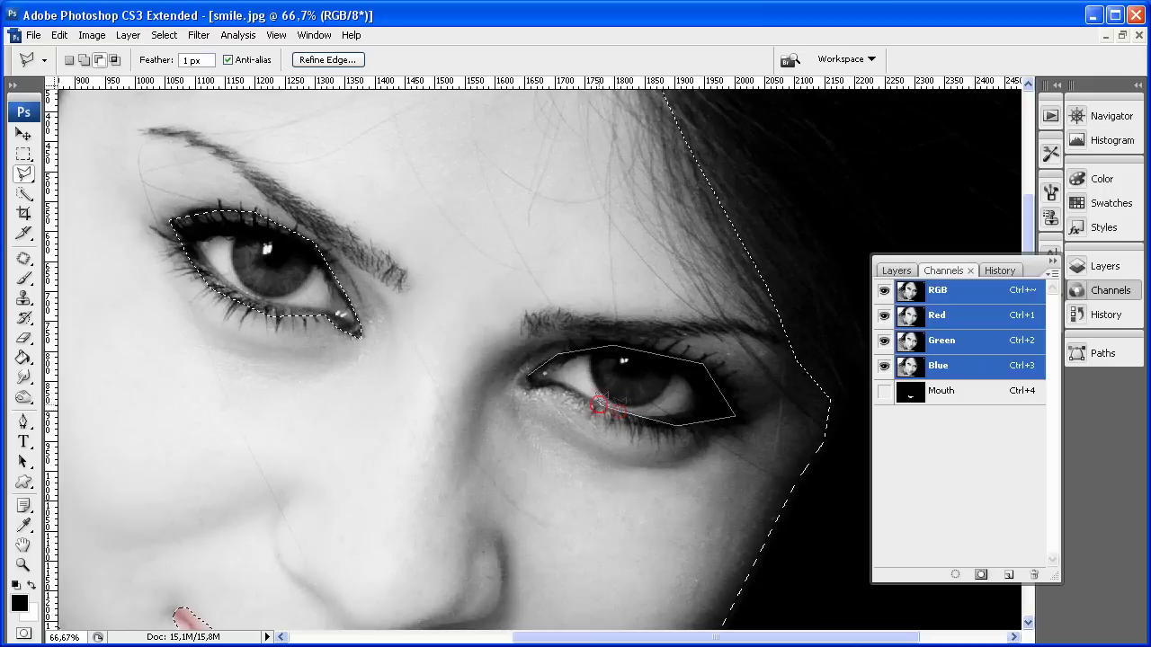
left_click(533, 371)
Zoom out to the whole face and save the selection as a new channel.
mouse_move(391, 338)
left_mouse_down()
mouse_move(471, 404)
mouse_move(441, 330)
mouse_move(442, 278)
left_mouse_up()
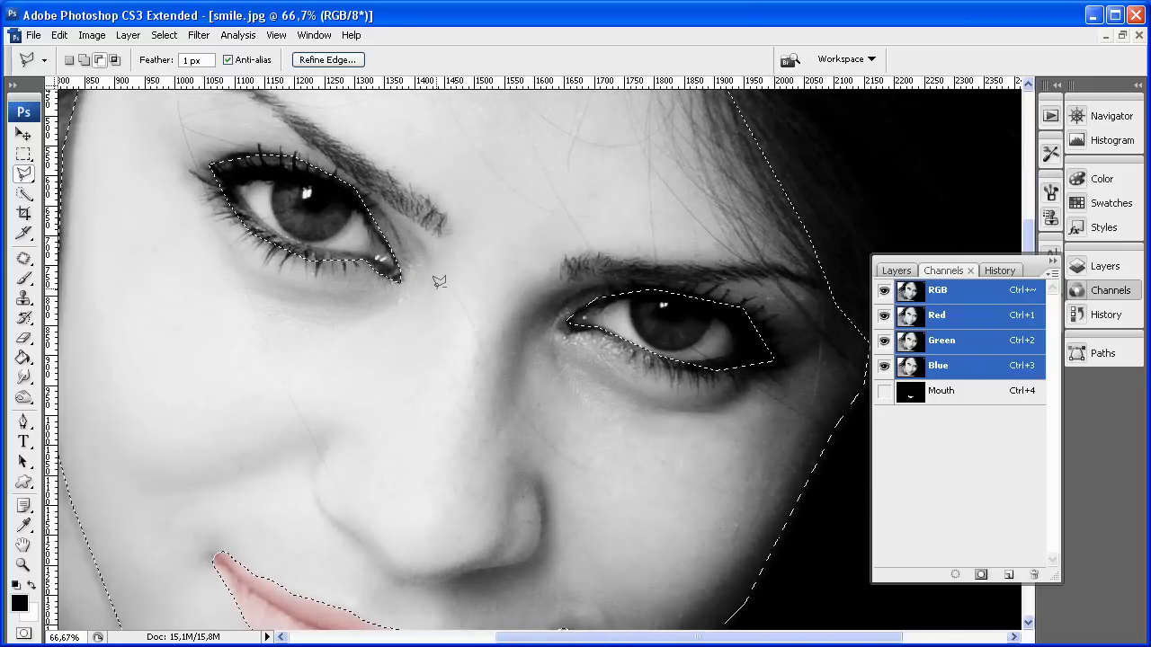
left_click(501, 333, "alt")
left_click(545, 379, "alt")
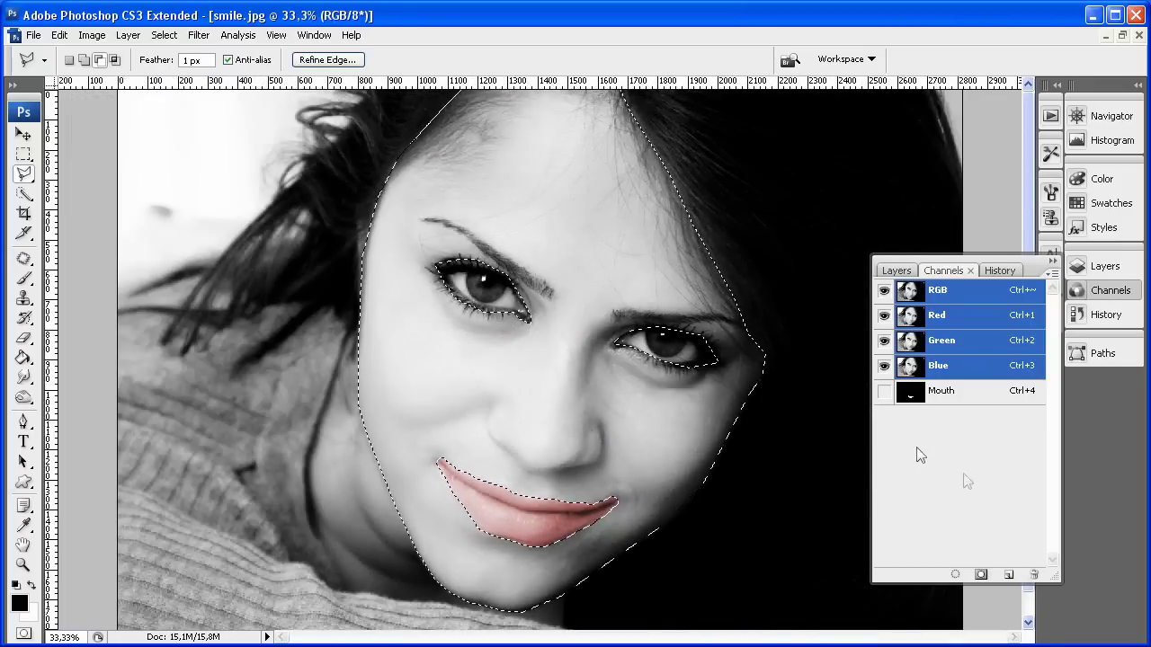
left_click(981, 575)
Rename the new Alpha 1 channel to 'Face' and return to the RGB composite.
double_click(936, 418)
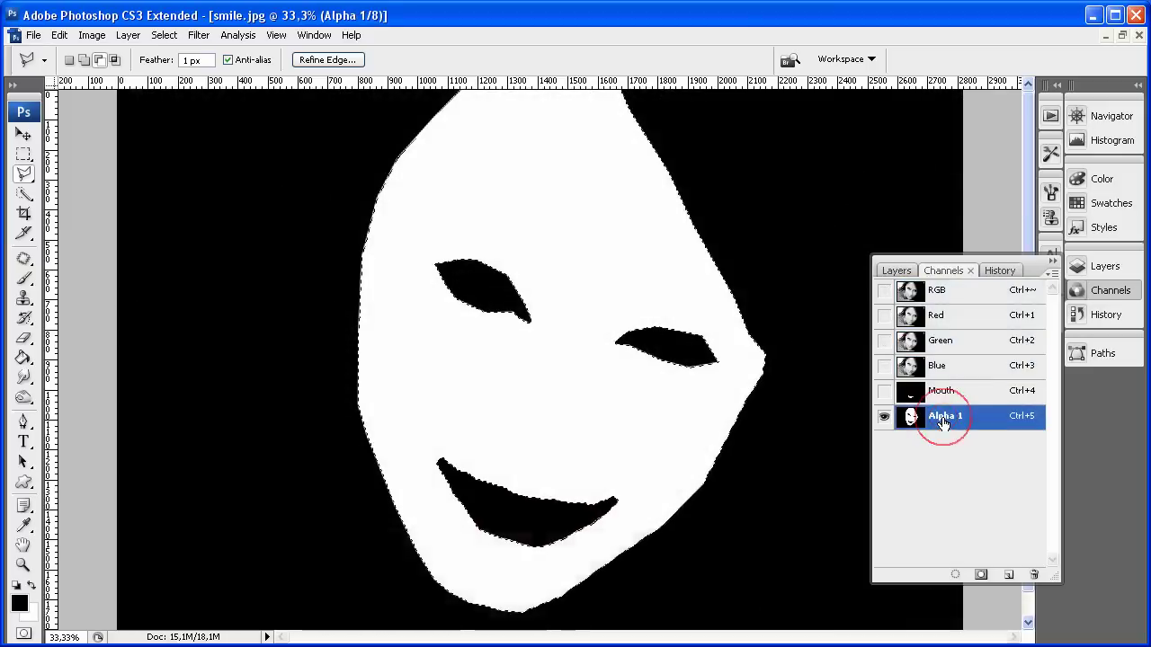
type("Face")
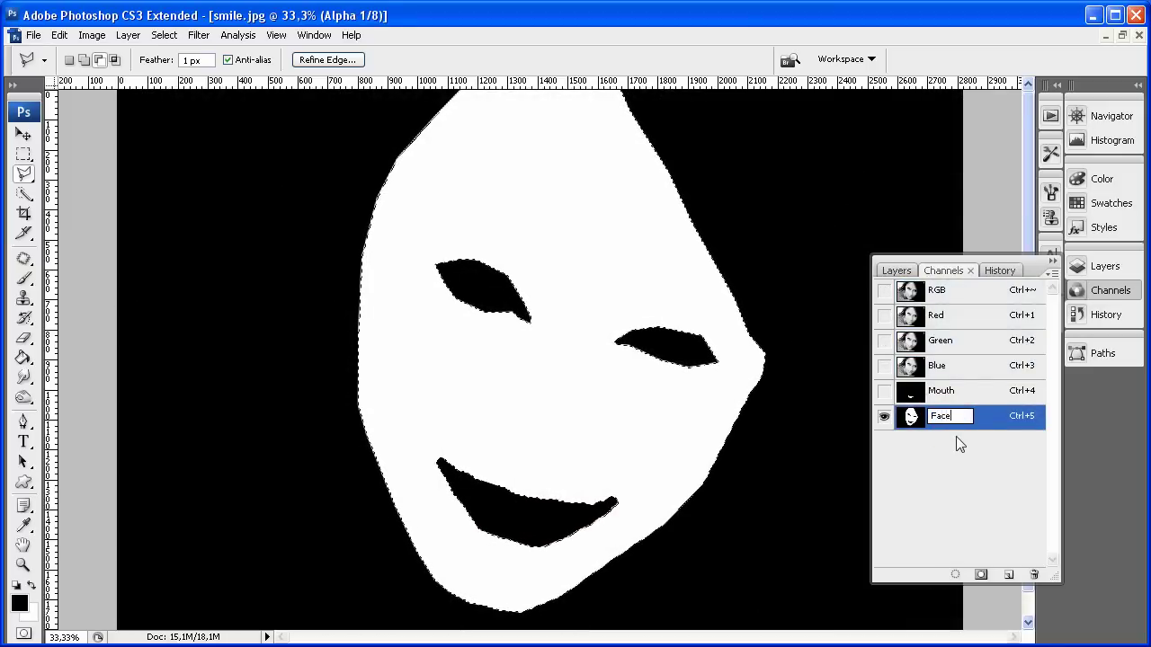
key("Return")
left_click(937, 290)
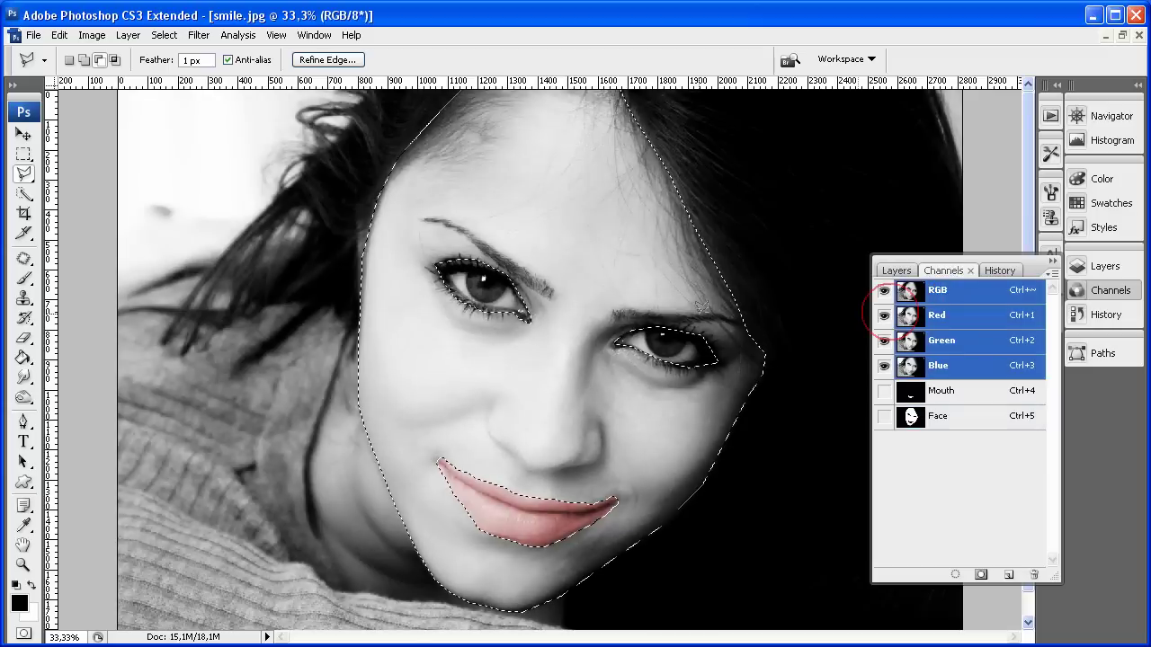
Colorize the face with Hue/Saturation at Hue 22, Saturation 22, then deselect.
left_click(91, 34)
mouse_move(192, 81)
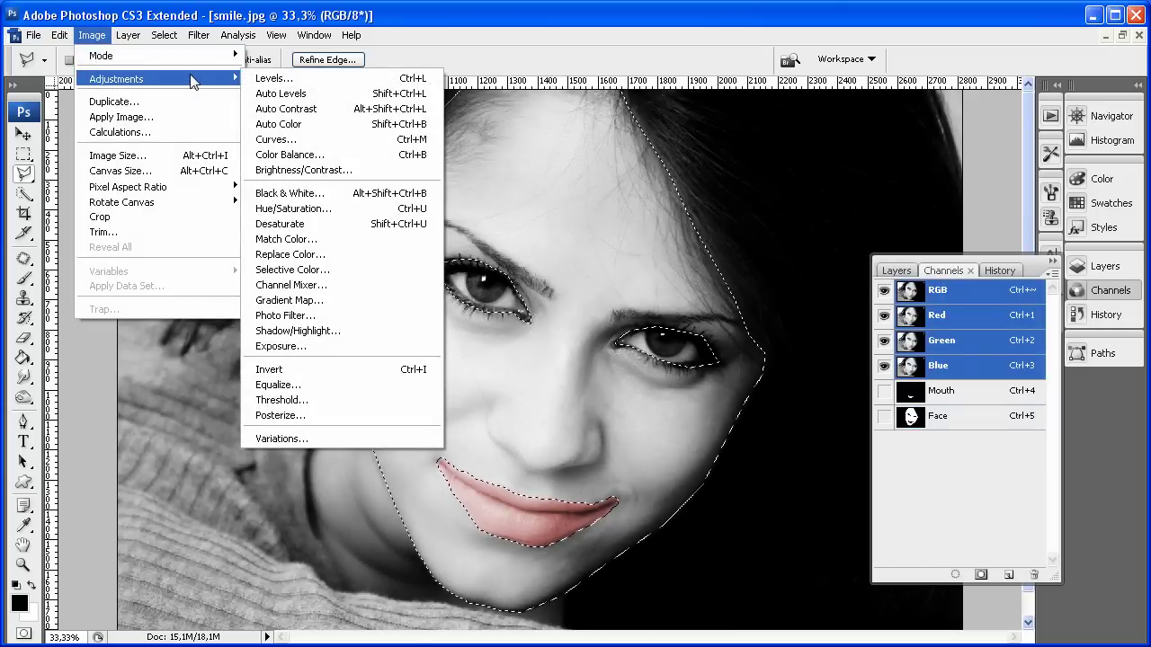
left_click(334, 207)
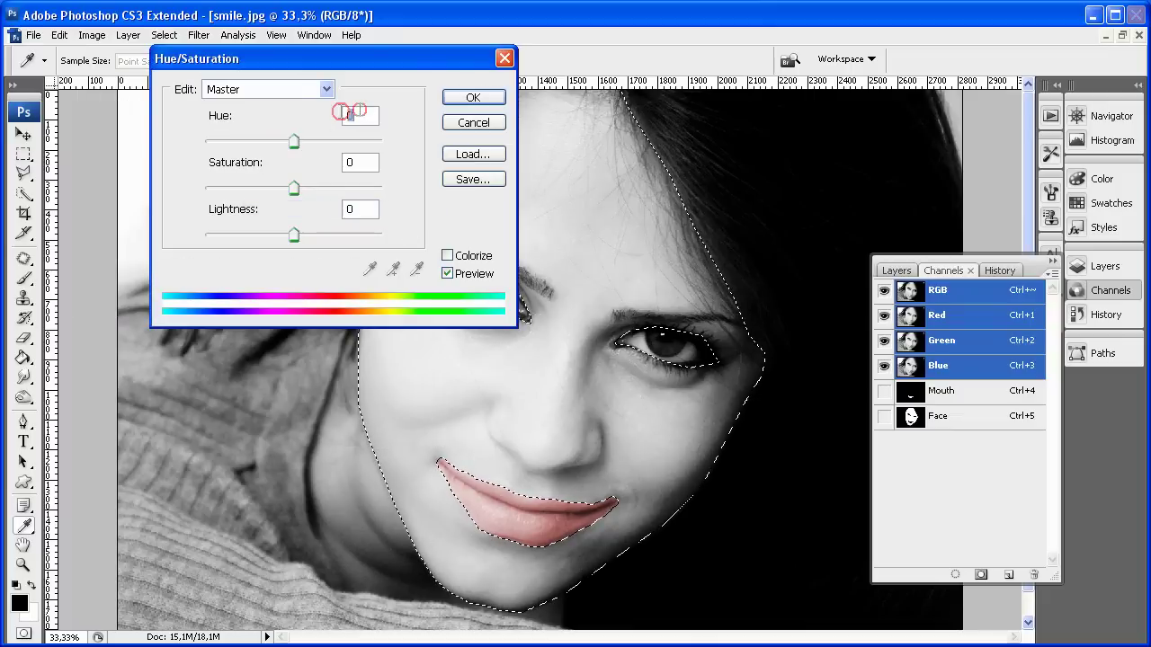
left_click(447, 255)
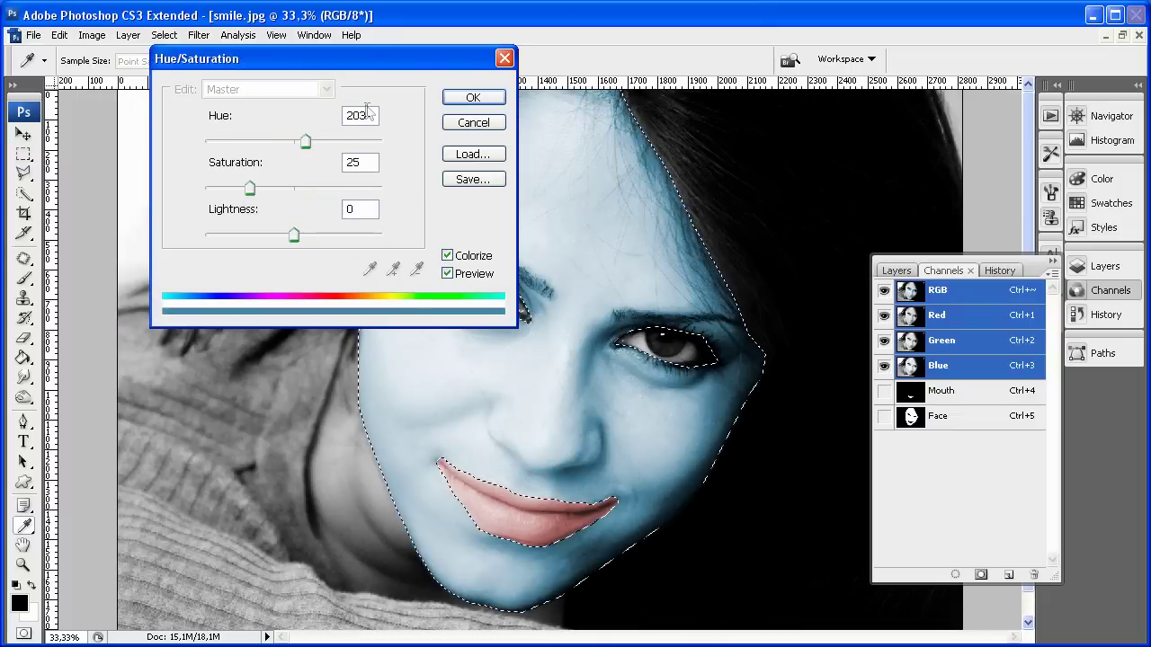
type("16")
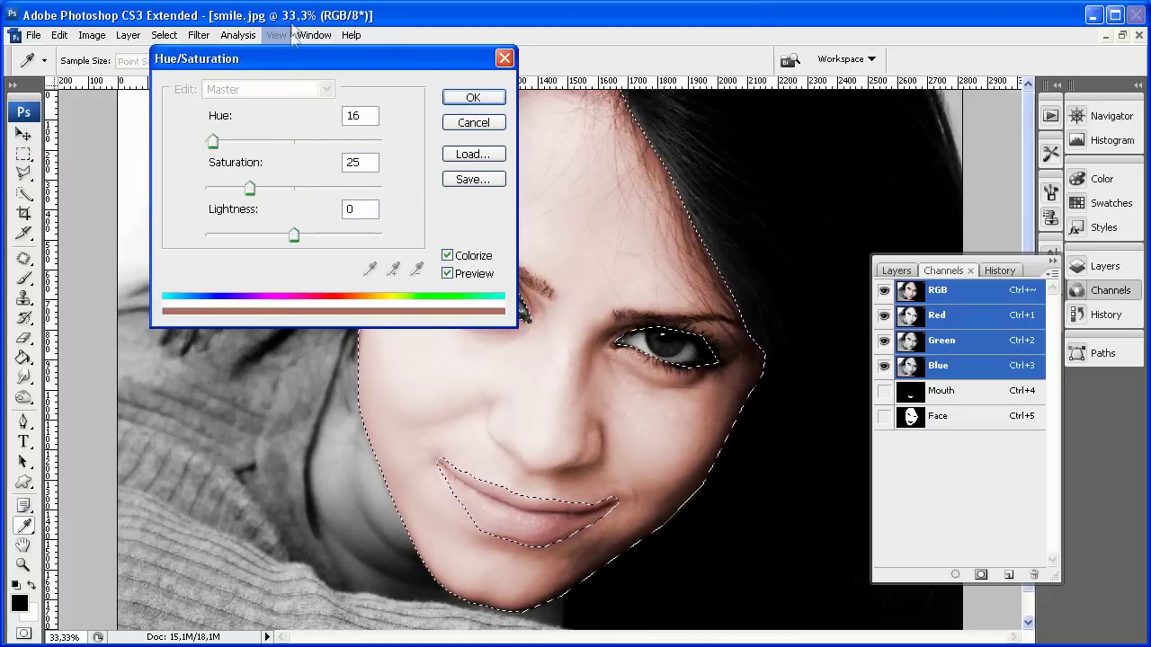
left_click_drag(311, 61, 861, 0)
left_click_drag(762, 72, 764, 72)
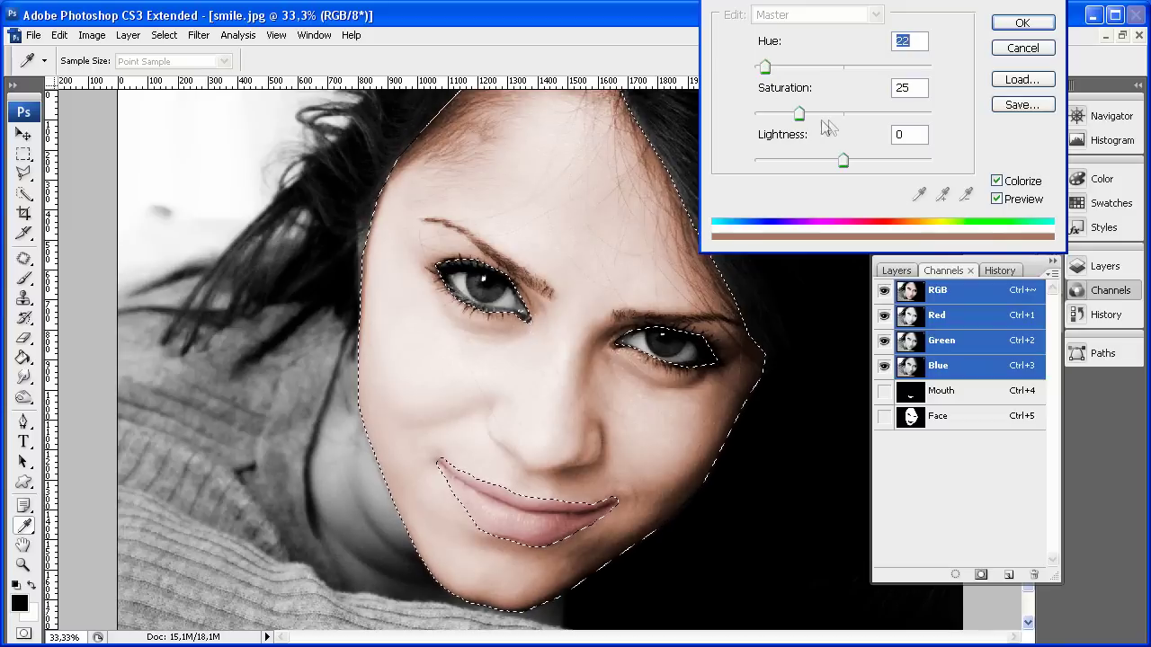
double_click(915, 93)
type("22")
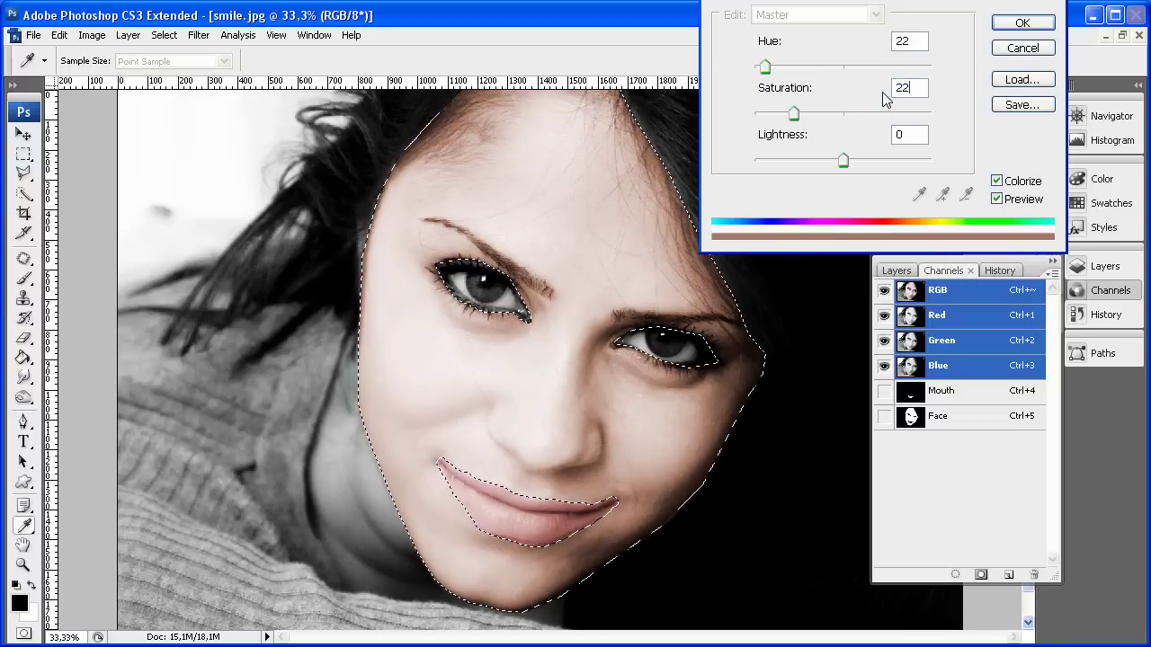
left_click(1022, 22)
key("ctrl+d")
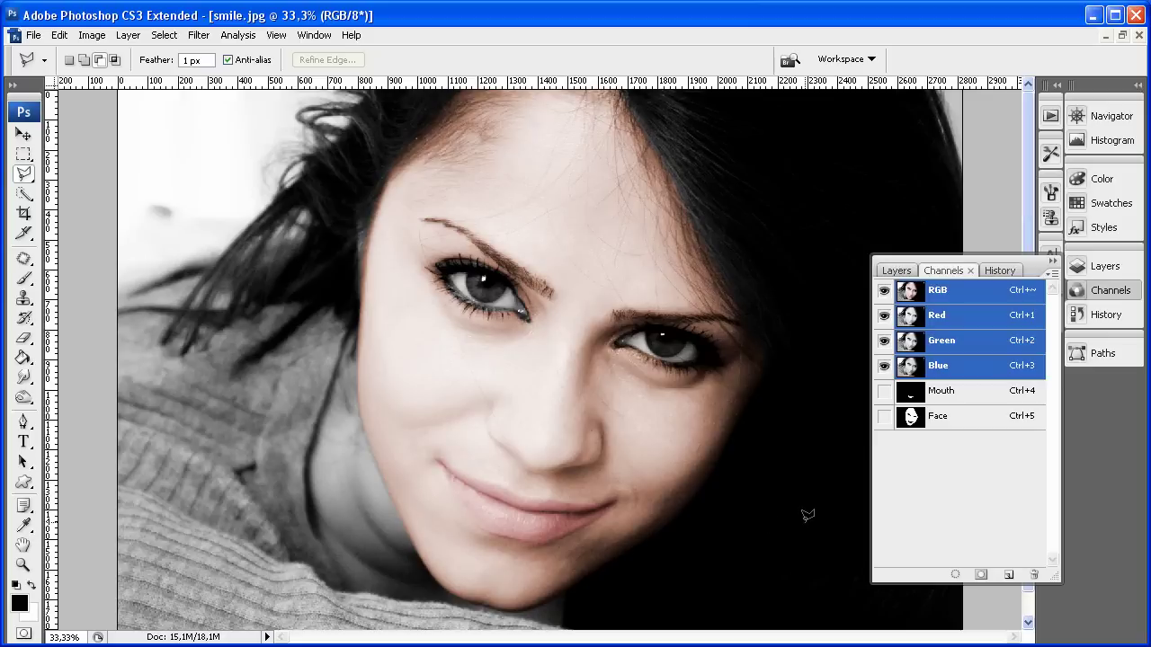
left_click_drag(433, 258, 494, 310)
Switch the lasso to Add to selection and trace around the left iris.
mouse_move(526, 438)
left_mouse_down()
mouse_move(516, 468)
mouse_move(509, 419)
left_mouse_up()
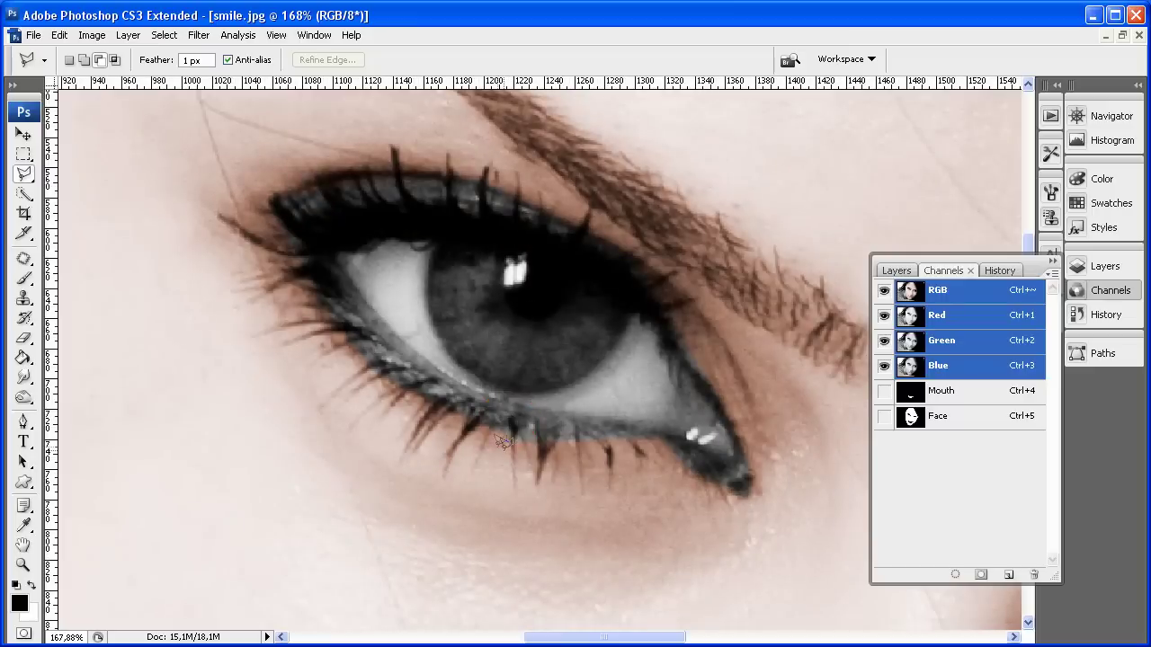
left_click(376, 341)
left_click(499, 416)
key("Escape")
left_click(85, 59)
left_click(440, 241)
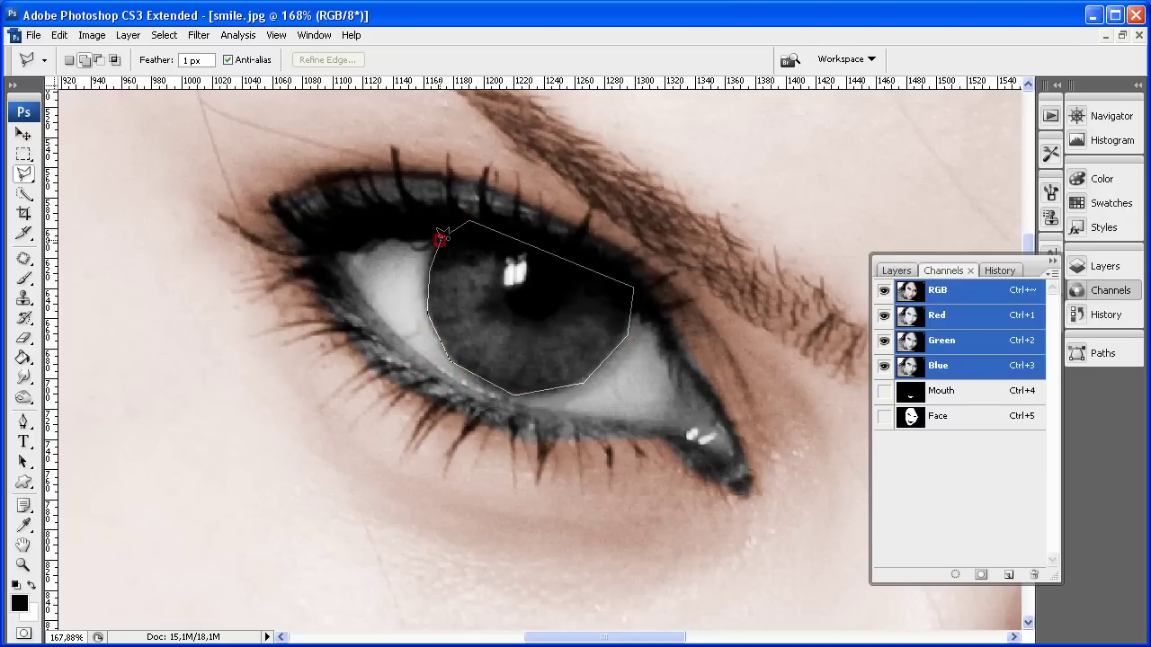
left_click(440, 238)
Trace around the second iris to add it to the selection.
left_click_drag(701, 440, 339, 404)
mouse_move(625, 412)
left_mouse_down()
mouse_move(198, 345)
mouse_move(530, 397)
left_mouse_up()
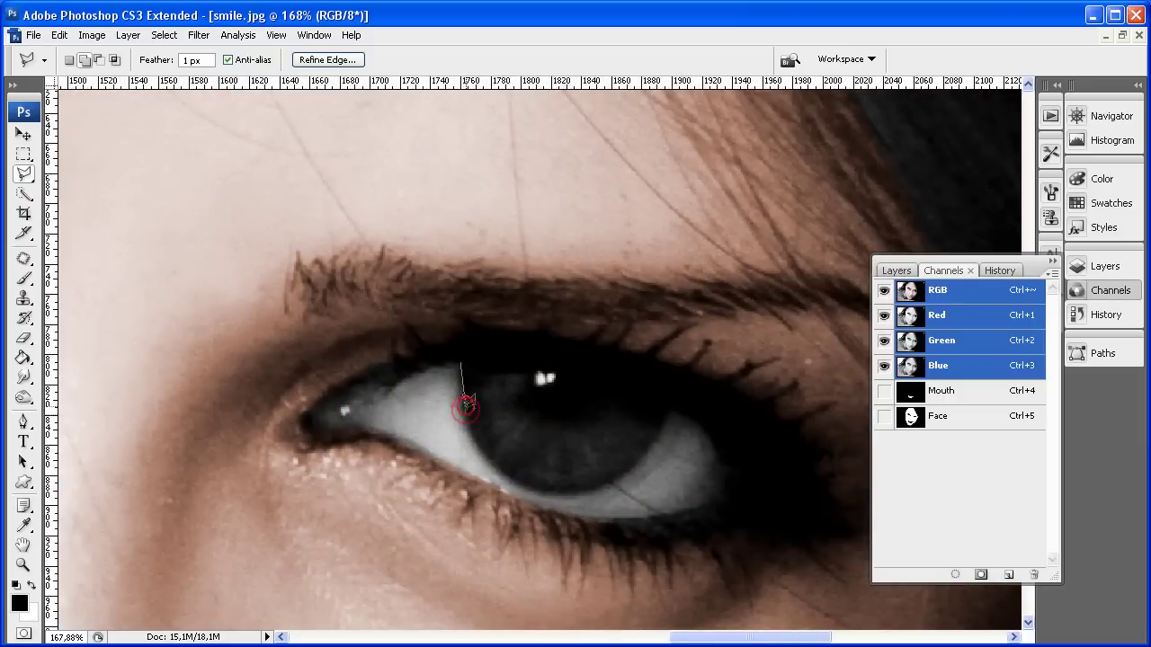
left_click(586, 481)
left_click(674, 398)
left_click(462, 360)
left_click(461, 360)
Zoom out to the whole face and save the iris selection as a new channel.
left_click(239, 339, "alt")
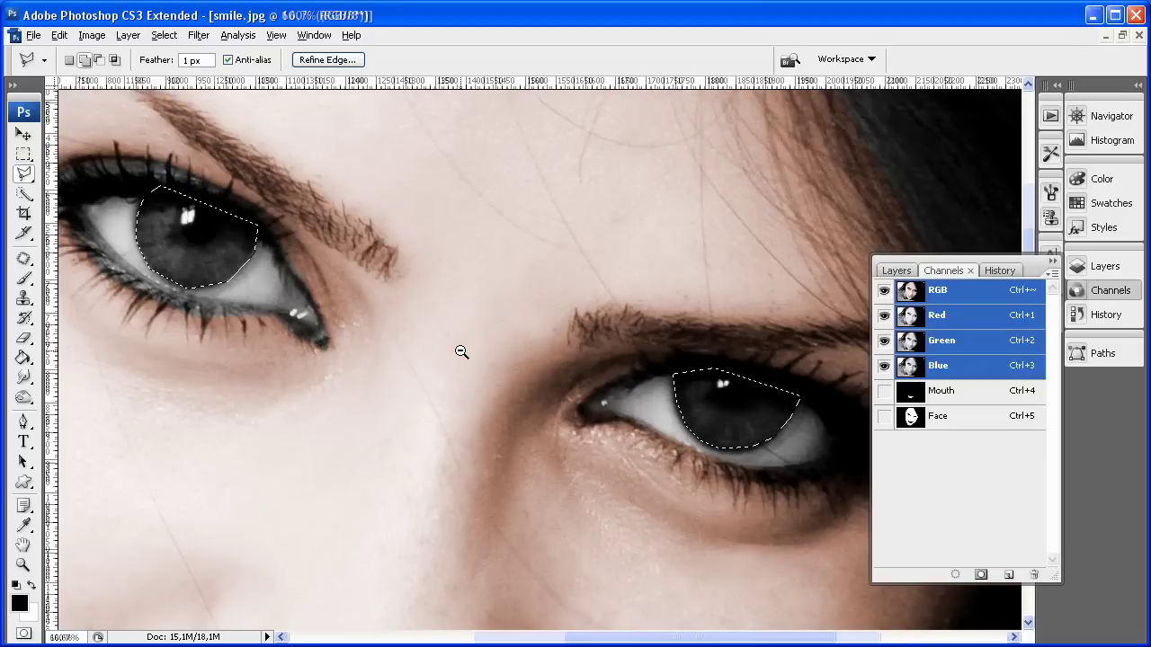
left_click(462, 351, "alt")
left_click(460, 351, "alt")
left_click(981, 573)
double_click(946, 440)
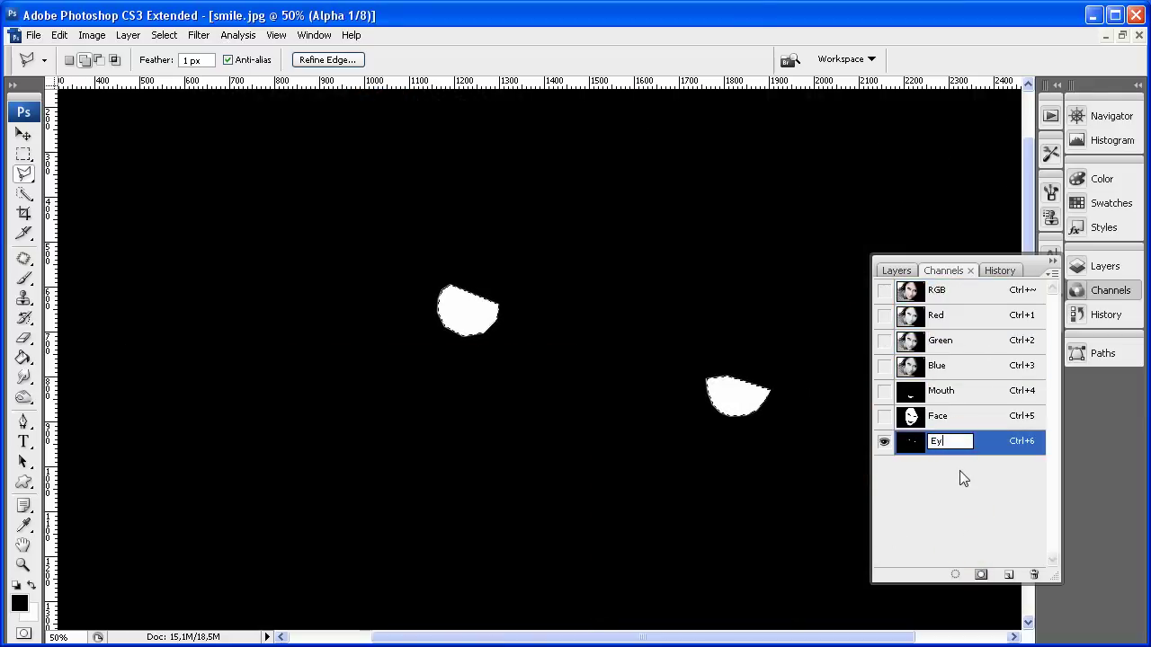
Name the new channel 'Irises' and return to the RGB composite.
type("Irises")
key("Return")
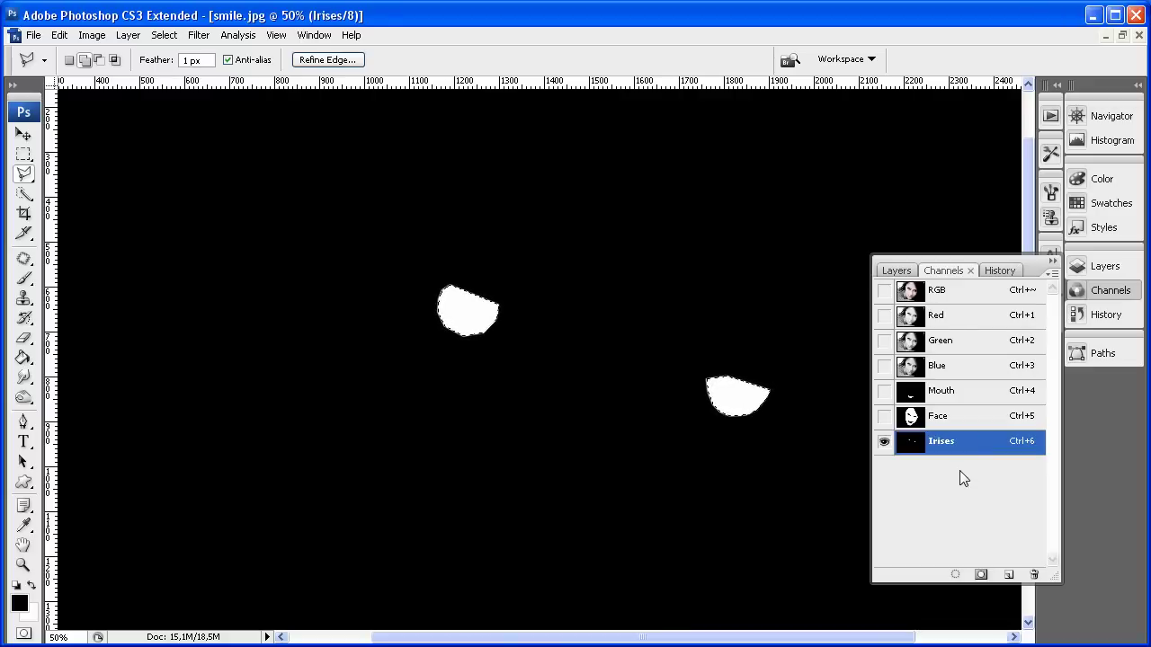
left_click(944, 291)
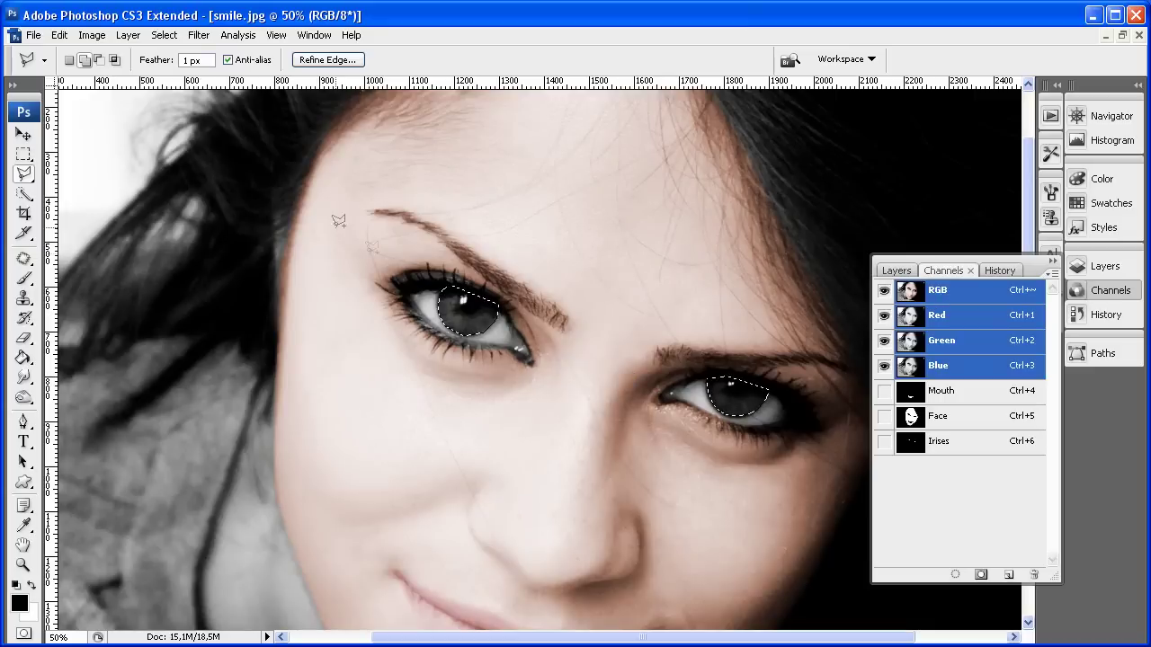
Colorize the irises green with Hue/Saturation at Hue 87, Saturation 17, then deselect.
left_click(101, 36)
mouse_move(116, 79)
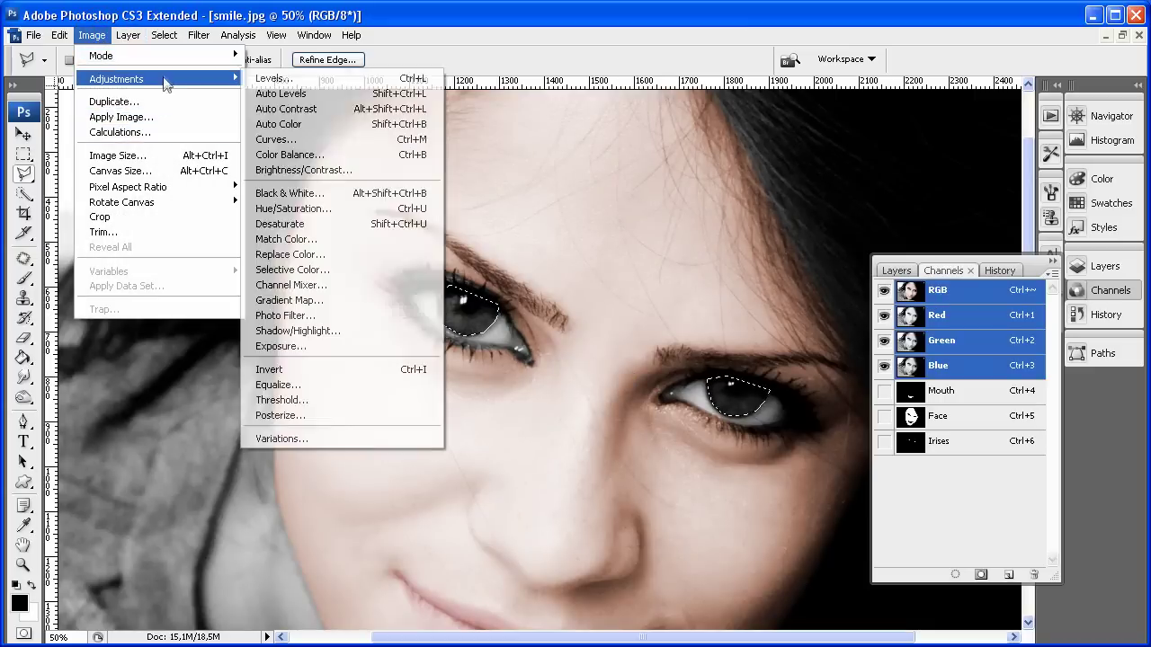
left_click(386, 203)
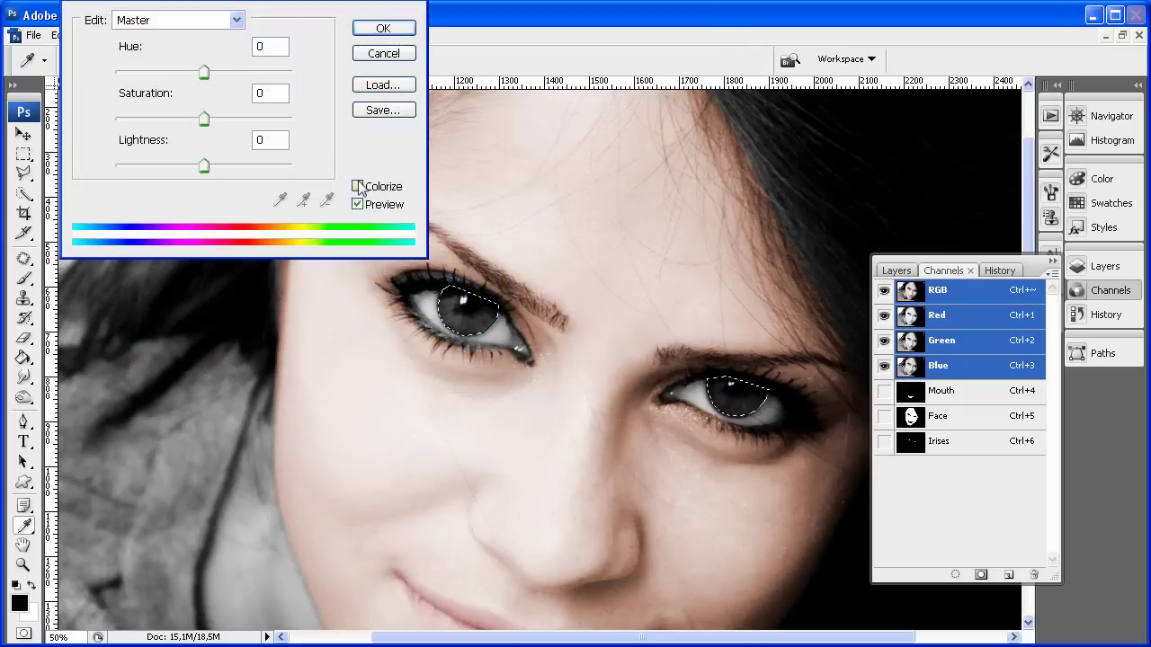
left_click(358, 187)
left_click_drag(216, 72, 170, 65)
left_click_drag(160, 119, 135, 120)
left_click(159, 72)
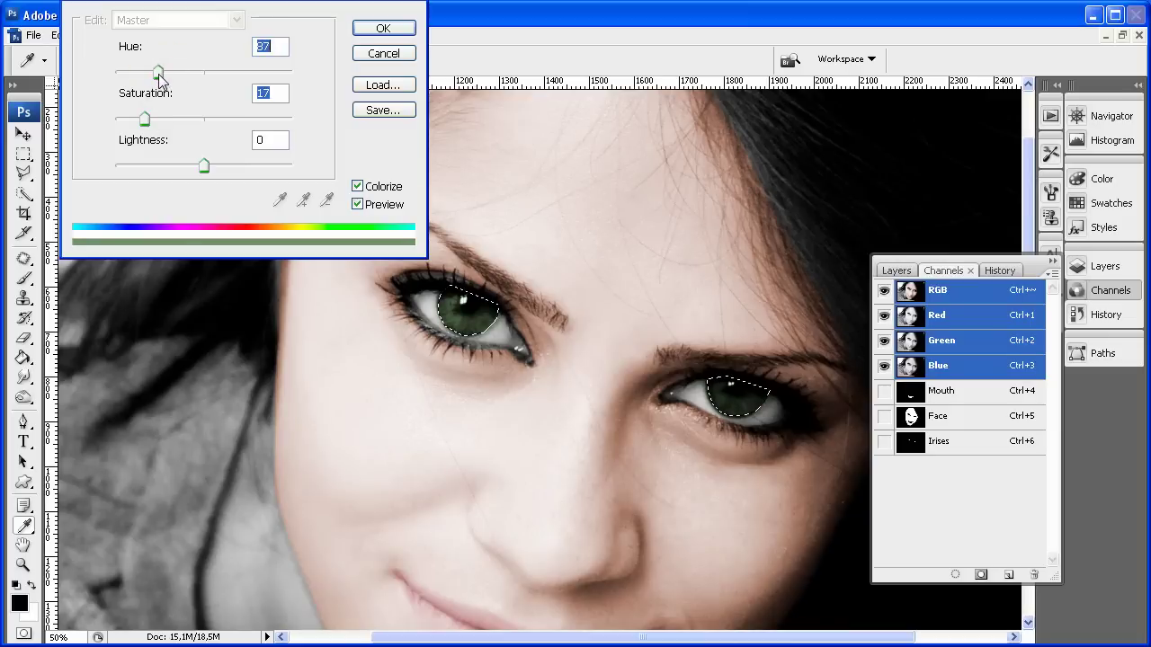
left_click(383, 30)
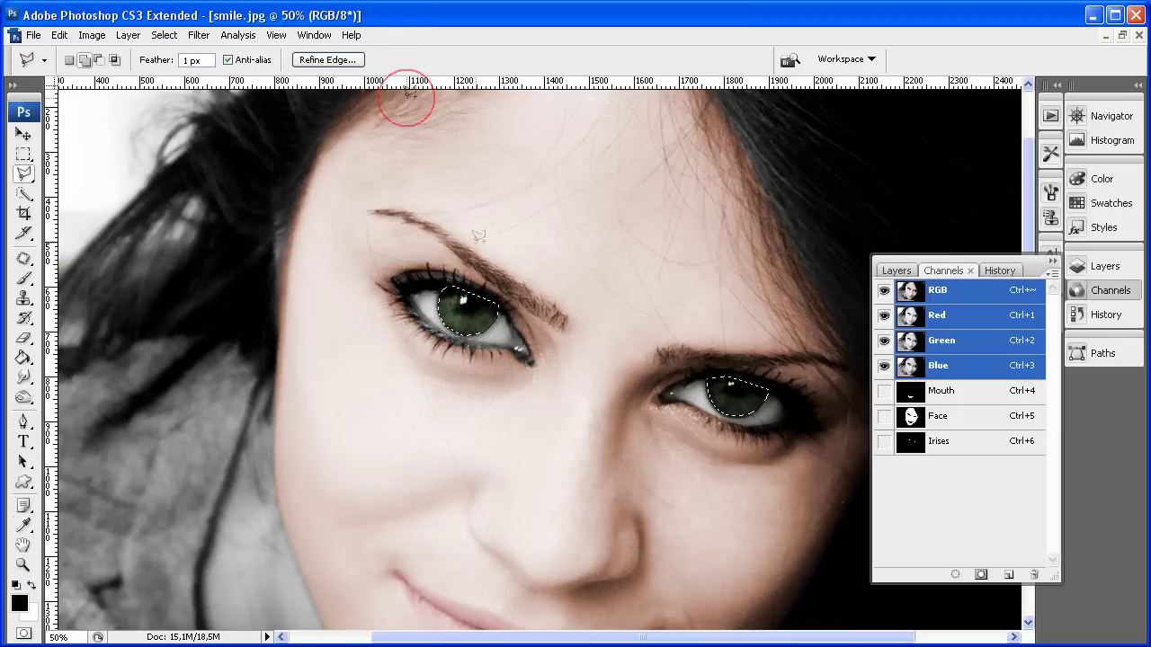
key("ctrl+d")
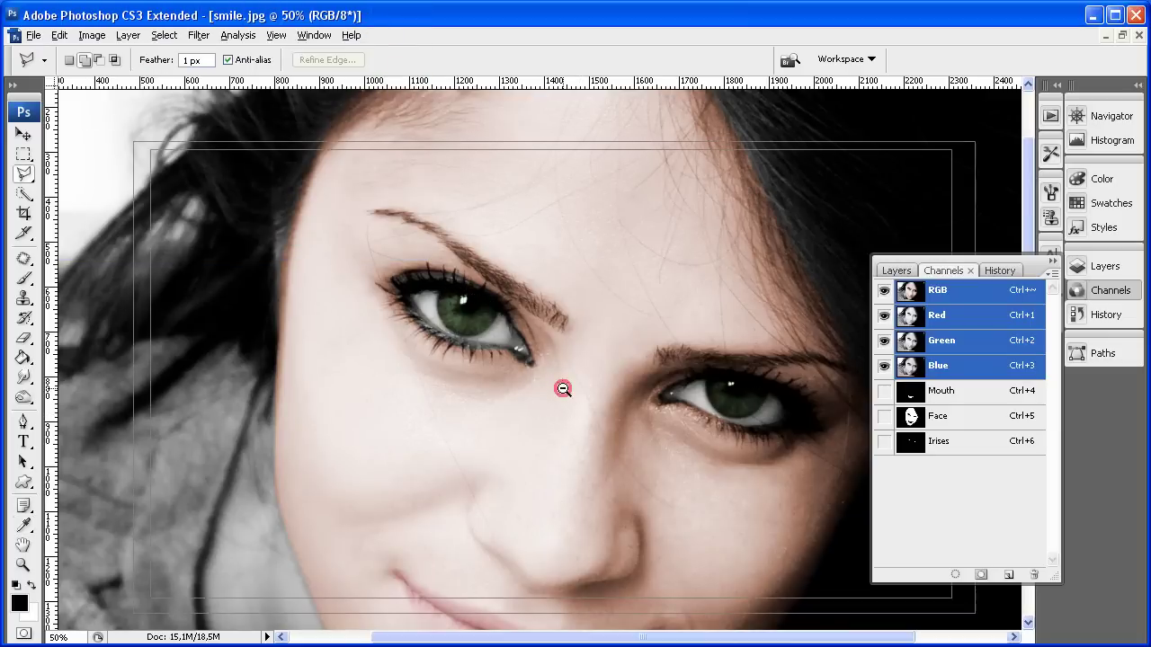
left_click(563, 390, "ctrl+alt")
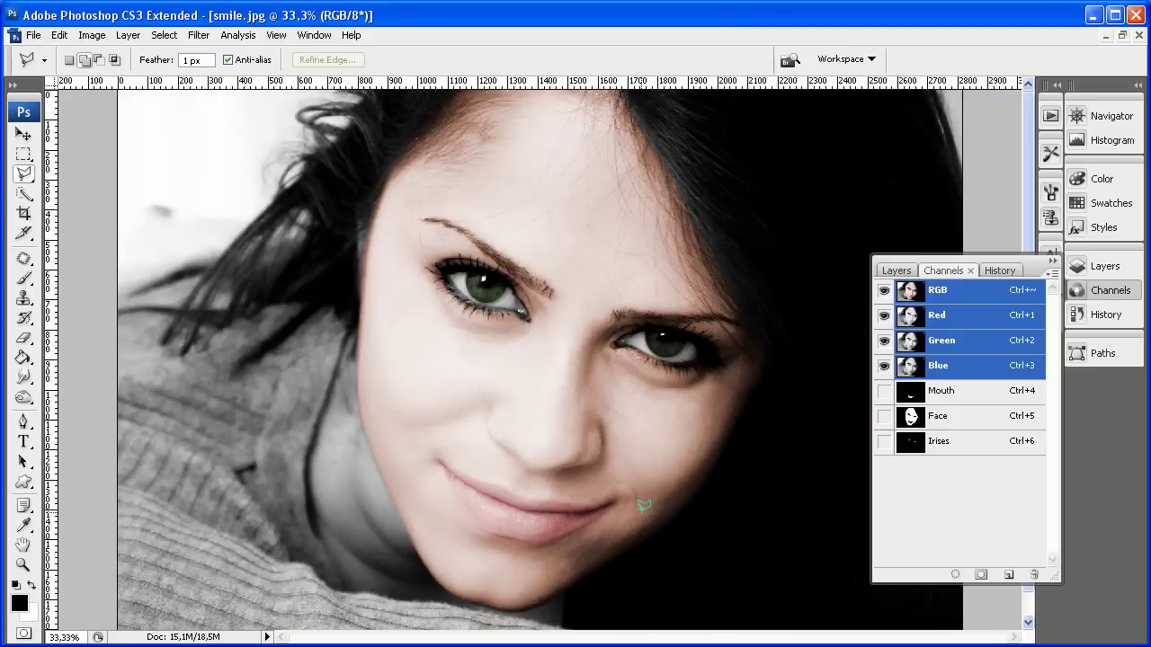
left_click(606, 400)
left_click_drag(661, 244, 710, 286)
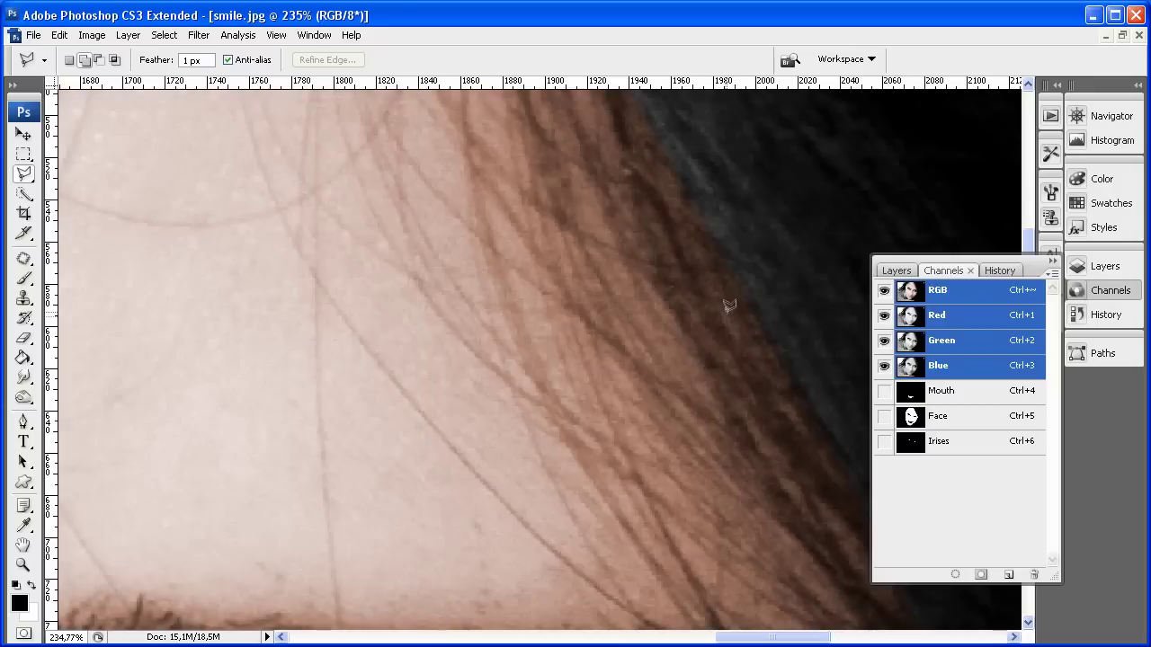
mouse_move(608, 308)
left_mouse_down()
mouse_move(659, 419)
mouse_move(683, 445)
left_mouse_up()
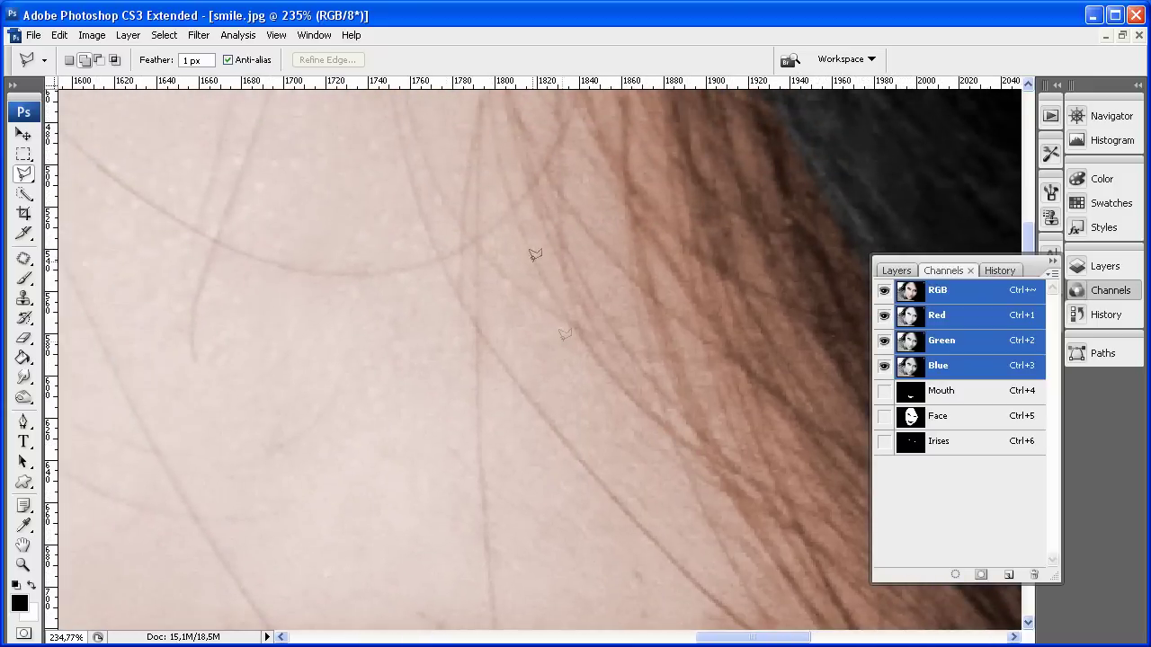
left_click_drag(565, 310, 745, 393)
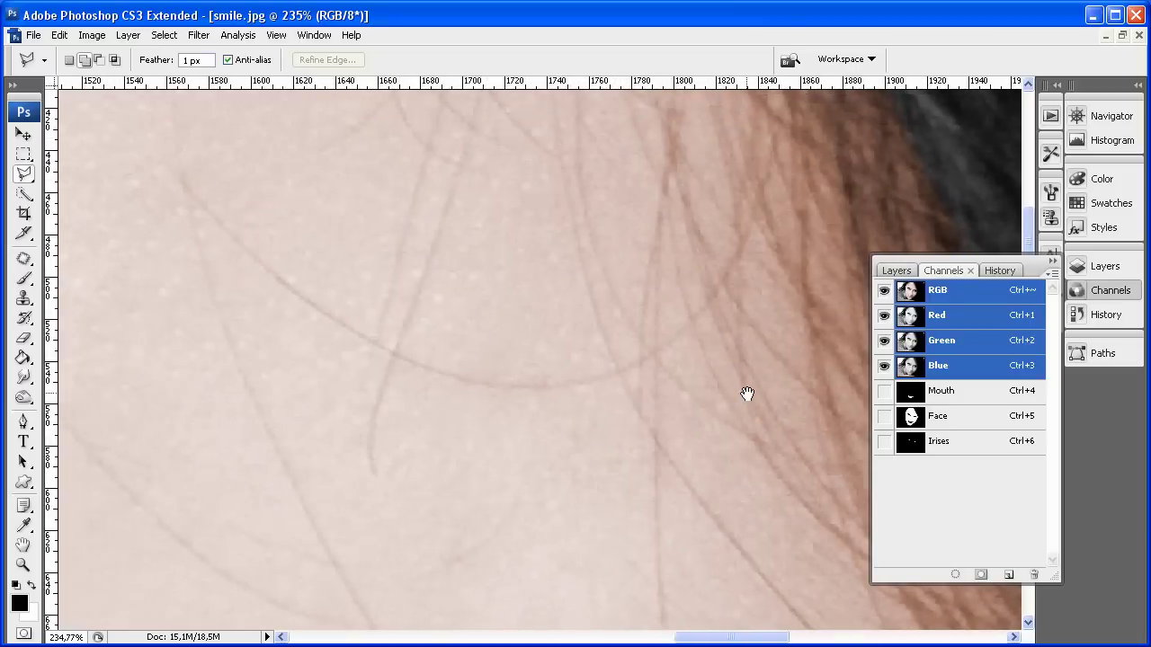
left_click(501, 381, "ctrl+alt")
left_click(501, 382, "ctrl+alt")
left_click(501, 382, "ctrl+alt")
left_click(501, 382, "ctrl+alt")
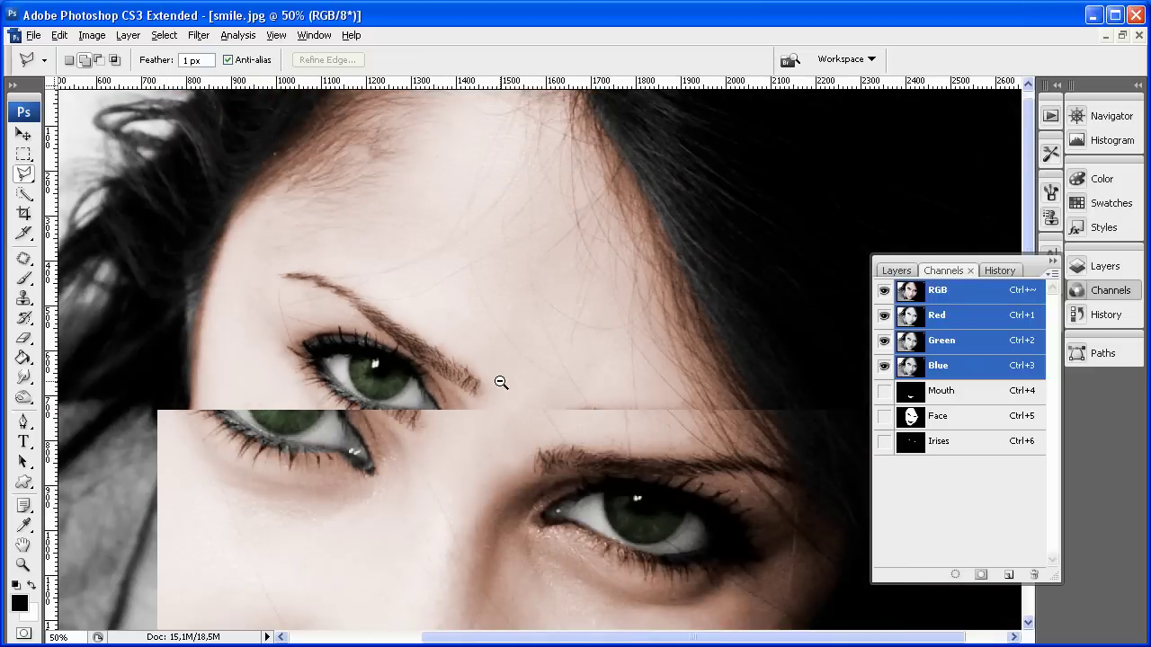
left_click(500, 382, "ctrl+alt")
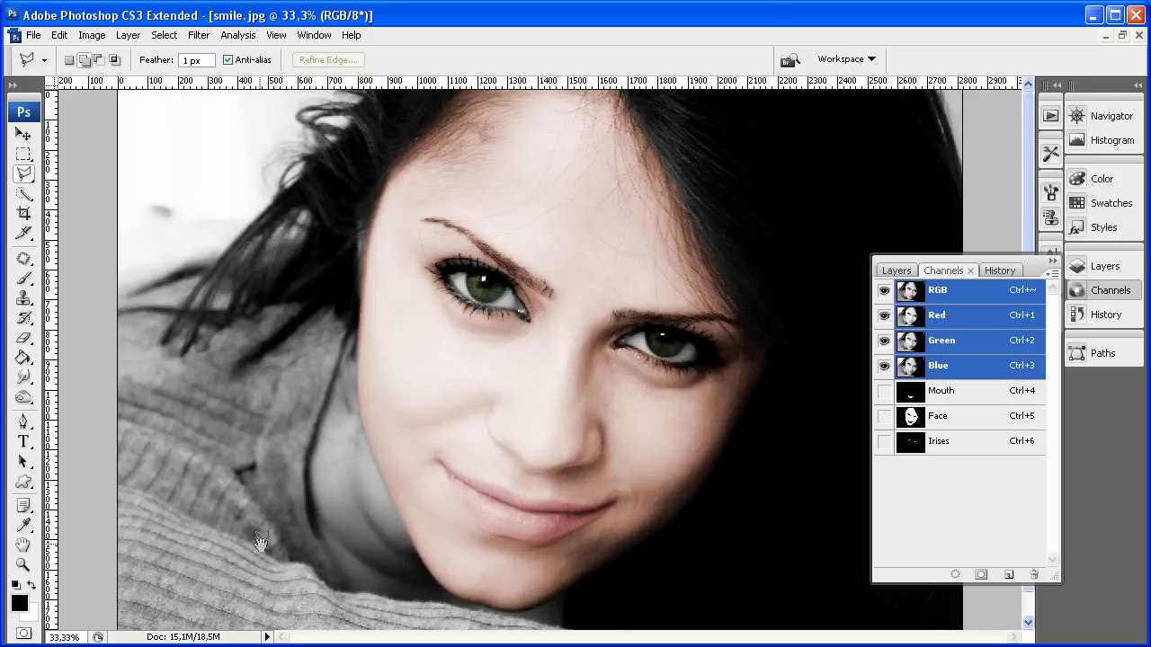
left_click_drag(293, 445, 307, 423)
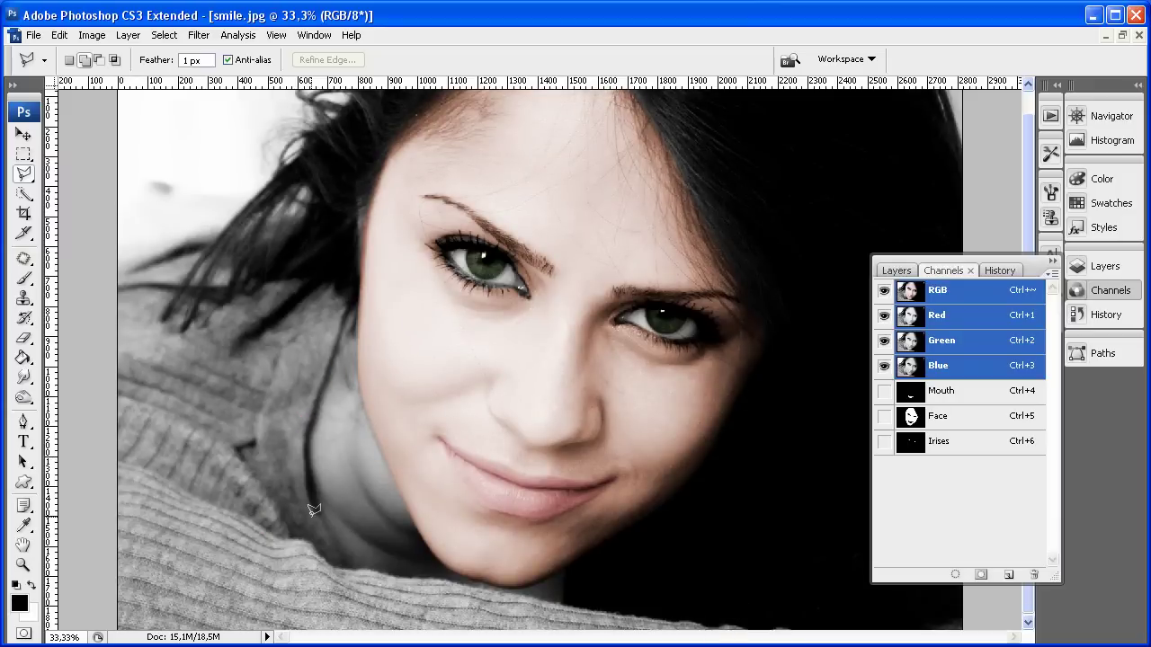
mouse_move(527, 219)
left_mouse_down()
mouse_move(539, 455)
mouse_move(517, 208)
left_mouse_up()
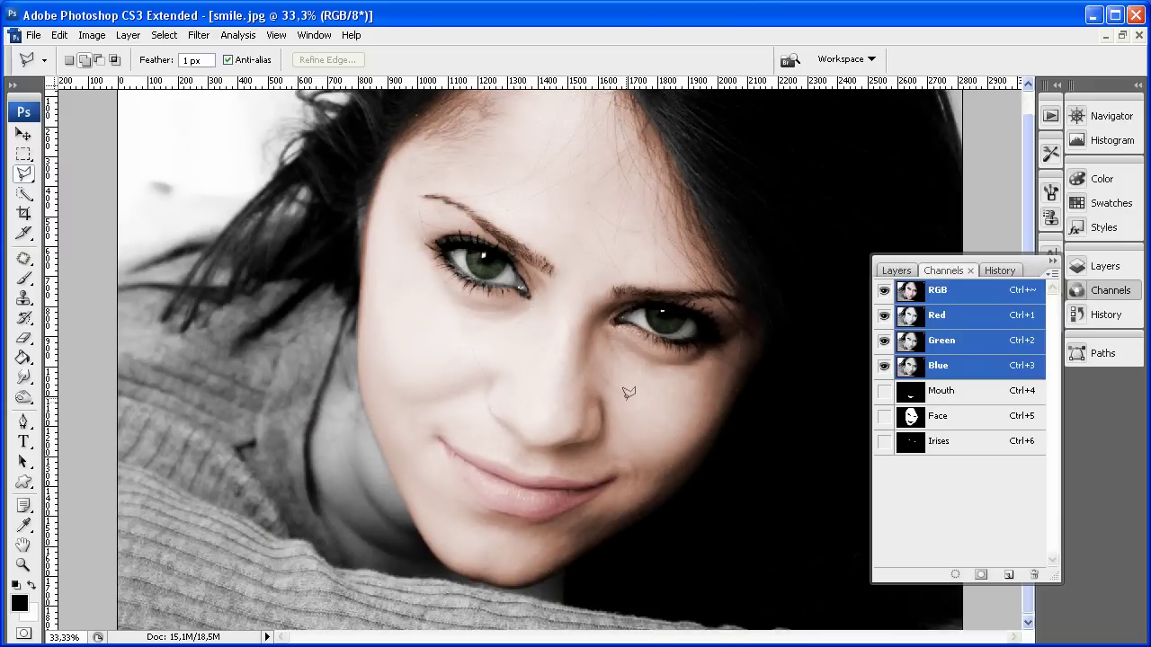